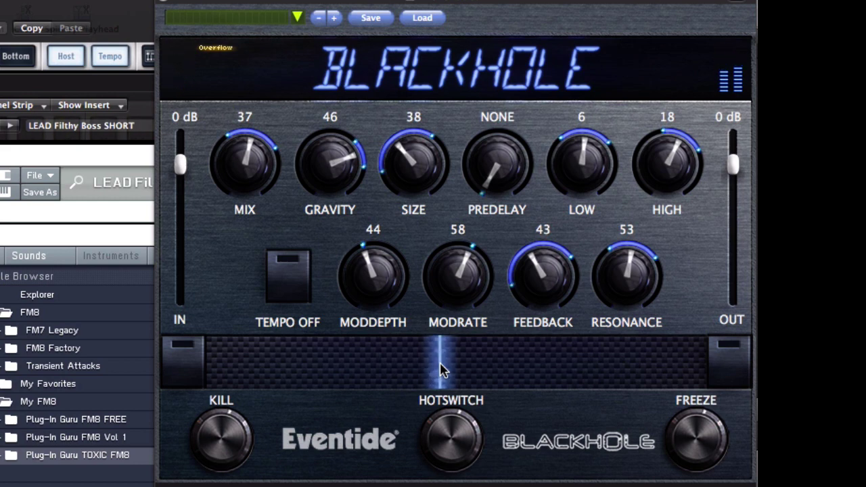
Sweep the Blackhole ribbon up to a Mix of 53, freeze the reverb, and ease the ribbon back to a Mix of 44
left_click_drag(460, 380, 571, 377)
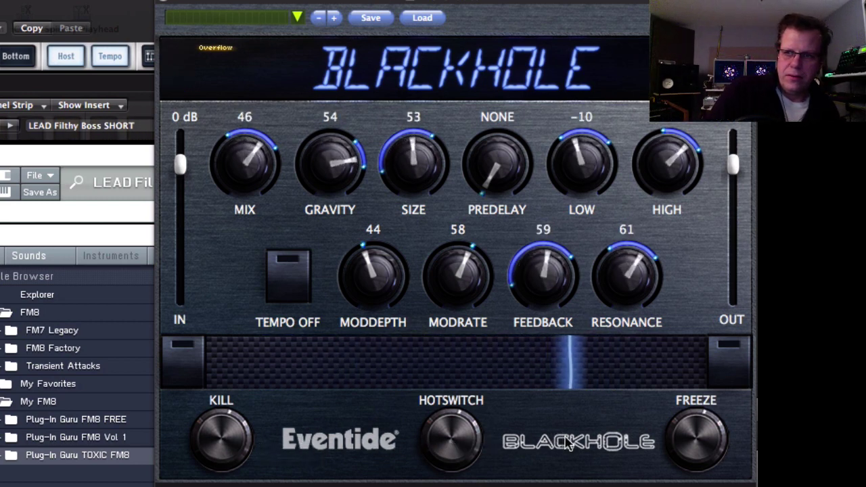
left_click_drag(510, 376, 663, 384)
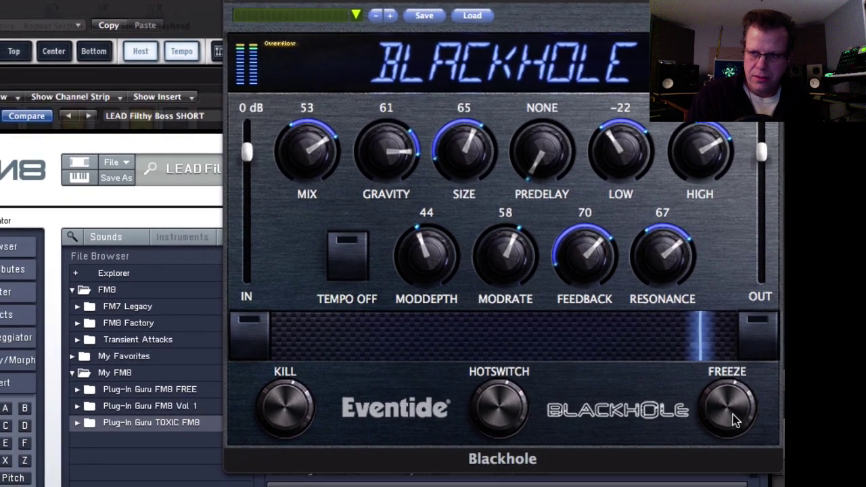
left_click(734, 414)
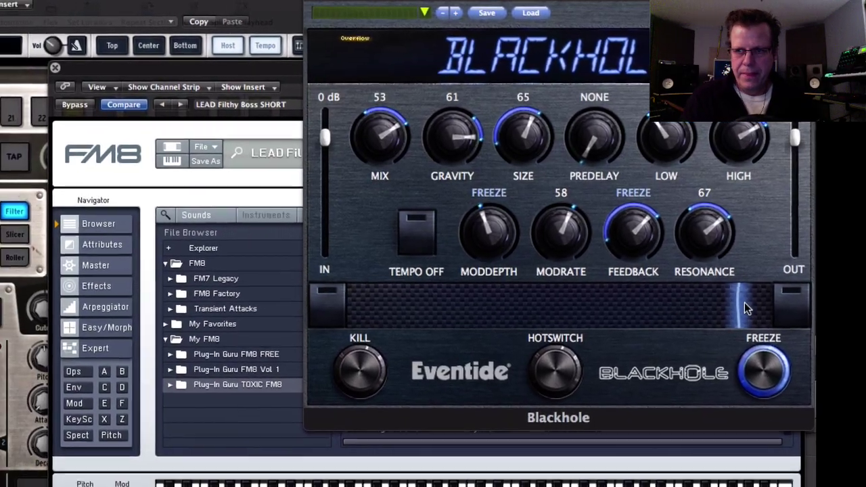
left_click_drag(744, 303, 687, 303)
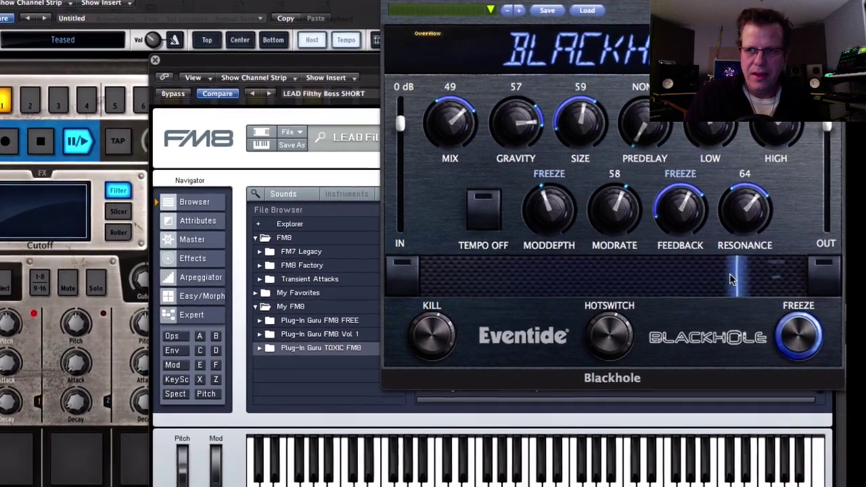
left_click_drag(729, 277, 680, 276)
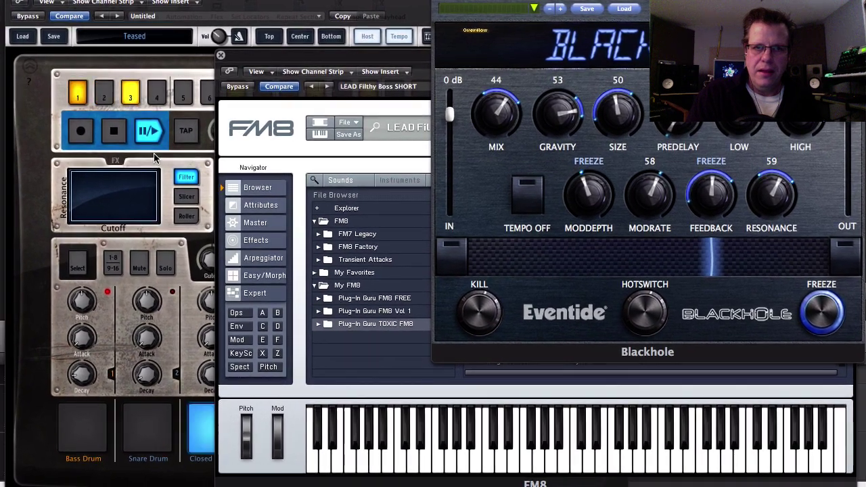
Switch to the Spark Dubstep drum machine and stop the playback of the Teased pattern
left_click(113, 135)
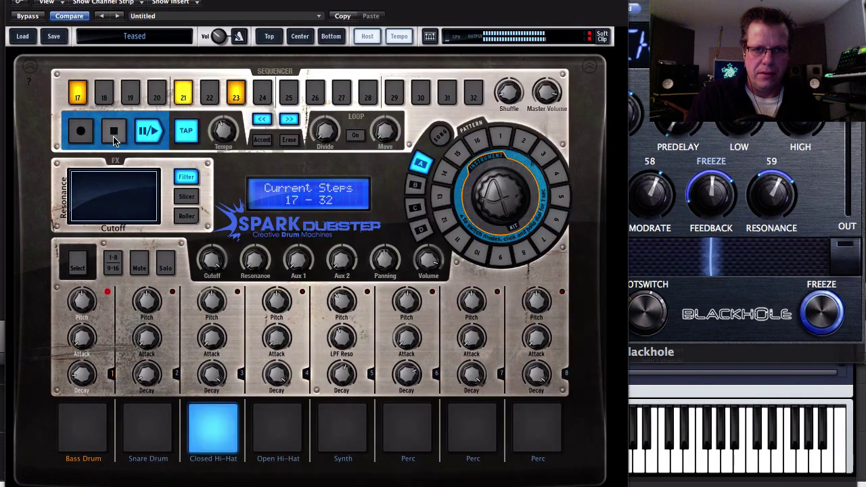
left_click(114, 136)
key("space")
Release the Freeze on the Blackhole reverb and sweep its ribbon down to a Mix of 26
left_click_drag(747, 284, 782, 274)
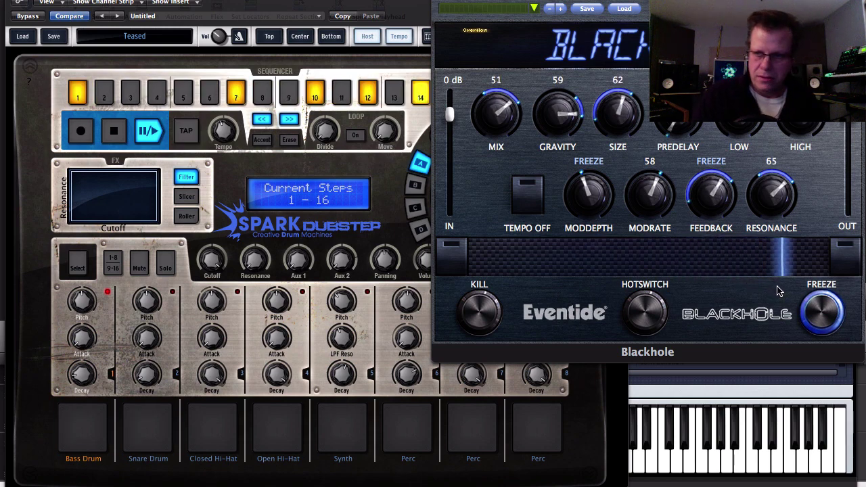
left_click(832, 318)
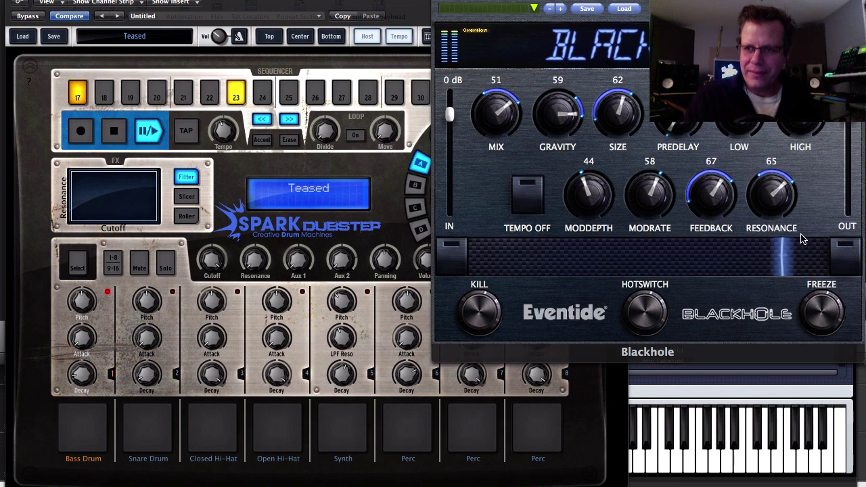
mouse_move(782, 256)
left_mouse_down()
mouse_move(574, 242)
mouse_move(501, 260)
left_mouse_up()
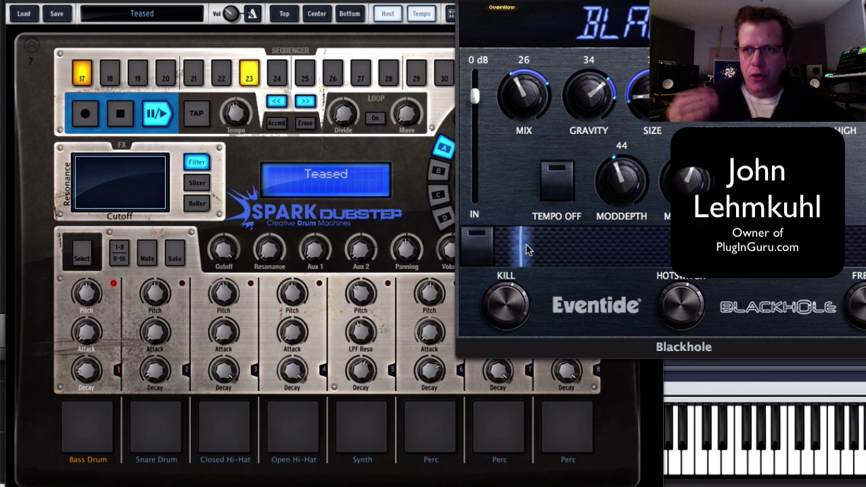
Show FM8's Easy/Morph page and step forward through the lead presets to LEAD Mwahhh WHIP
left_click(767, 379)
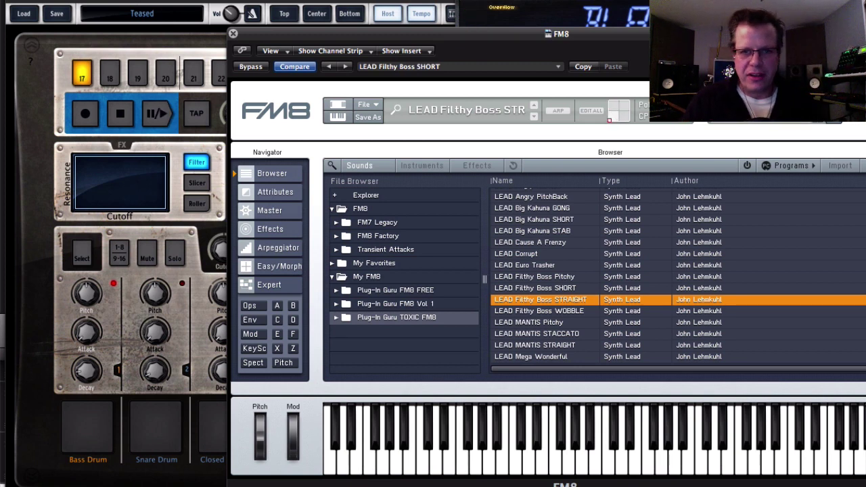
left_click(278, 268)
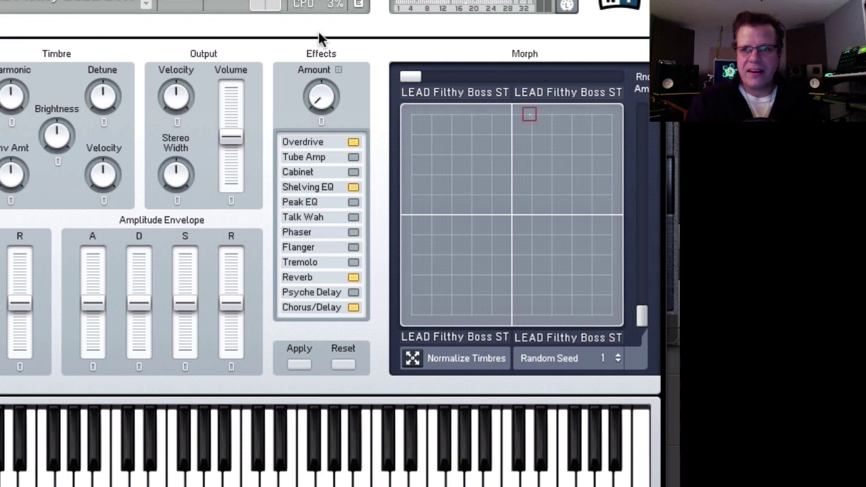
left_click(146, 5)
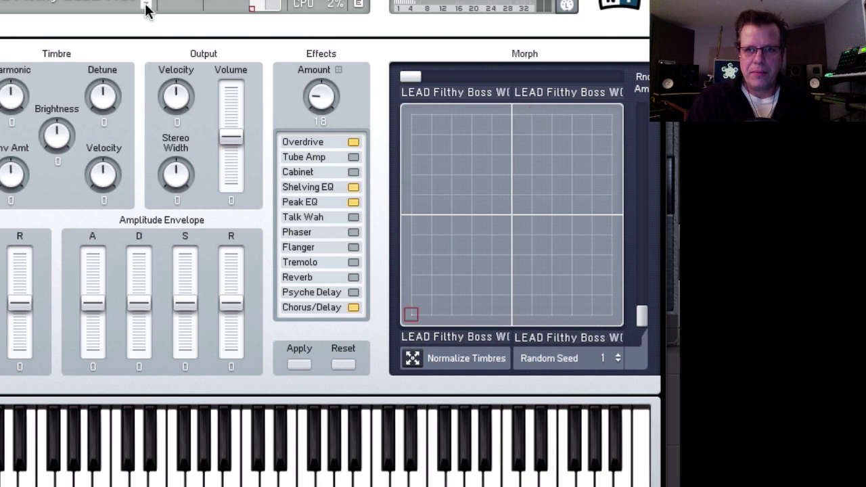
left_click(145, 5)
left_click(145, 6)
left_click(145, 5)
left_click(145, 6)
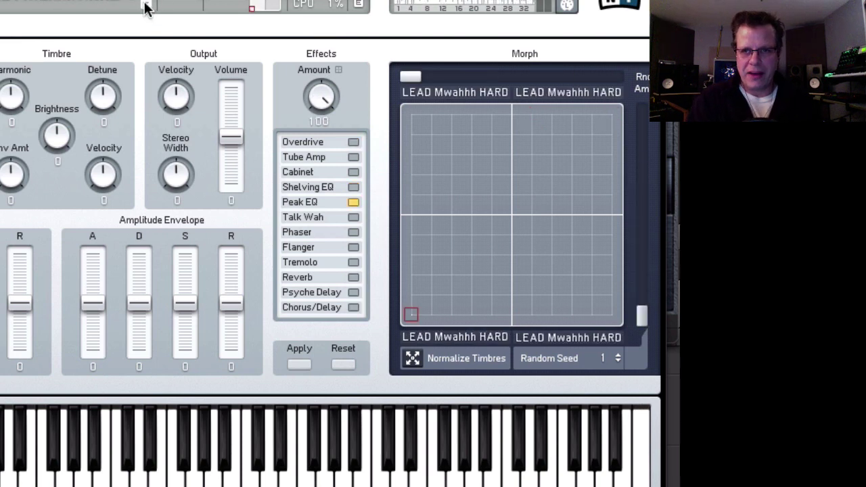
left_click(145, 6)
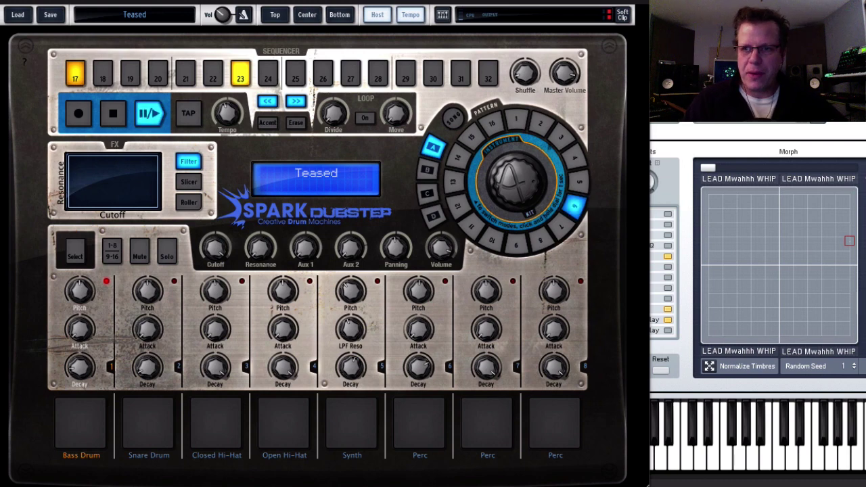
Return to the FM8 window and open its sound browser
key("alt+Tab")
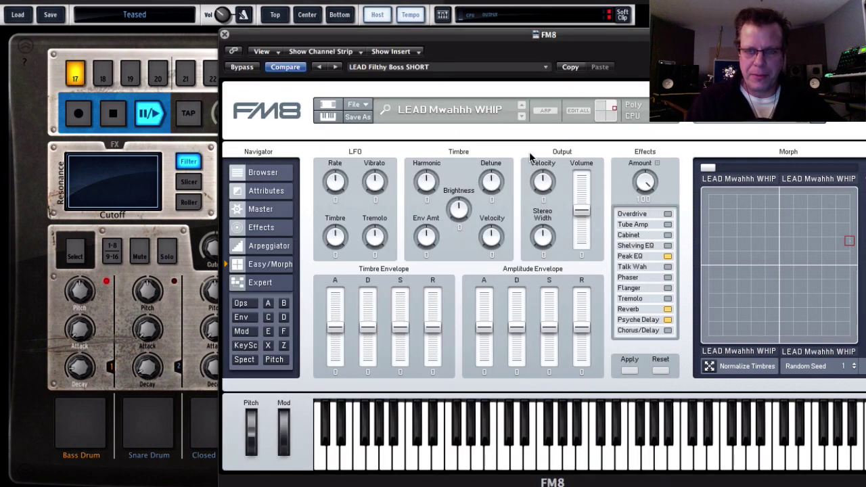
left_click(263, 173)
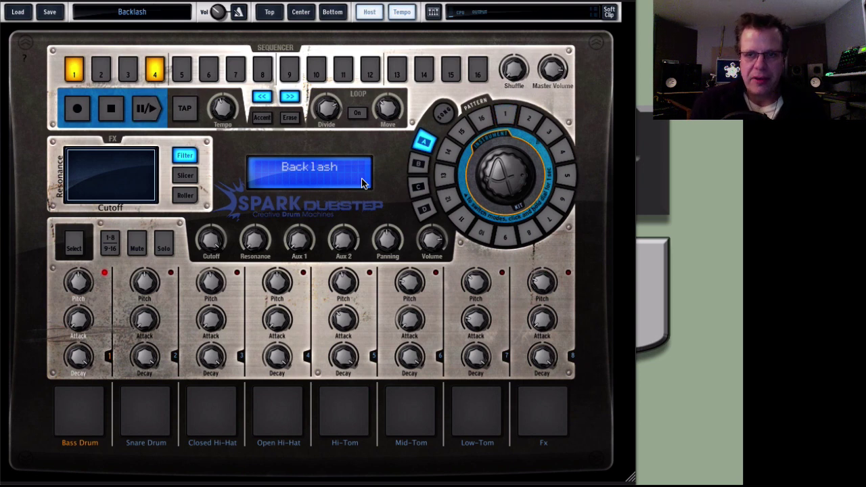
Examine the Spark Dubstep panels for the Backlash kit, including the pattern grid above the drum machine controls
key("space")
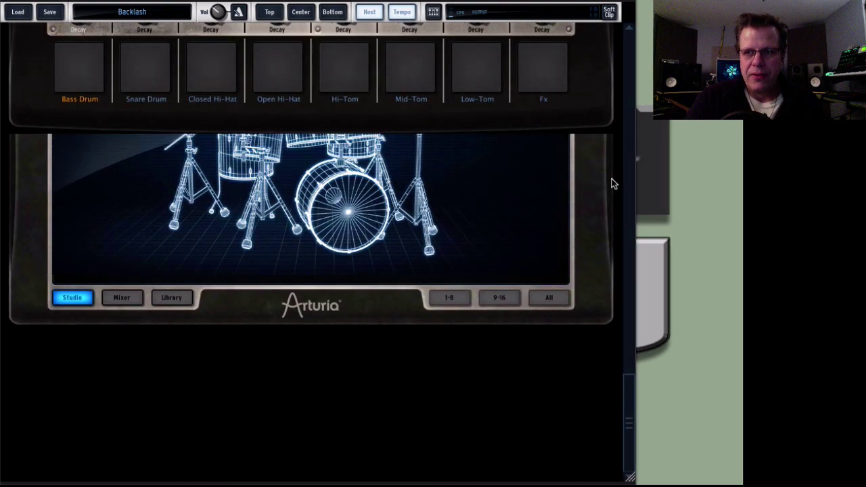
scroll(602, 178, "up", 5)
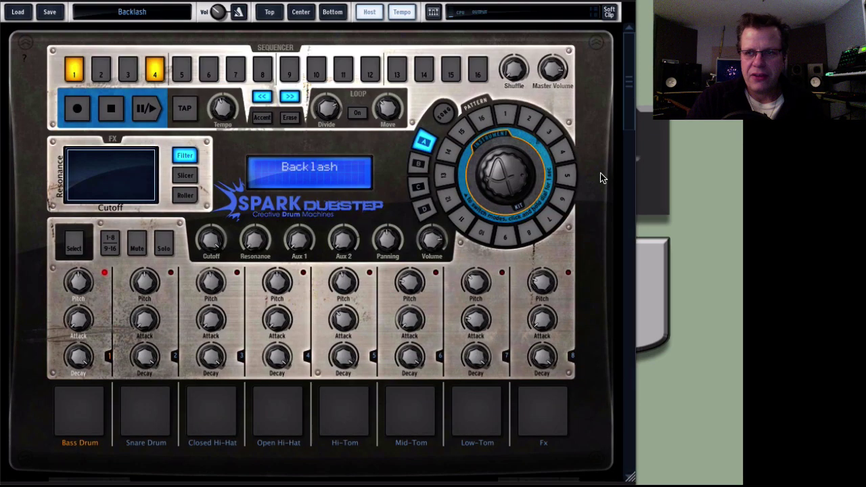
left_click(596, 48)
scroll(604, 137, "down", 10)
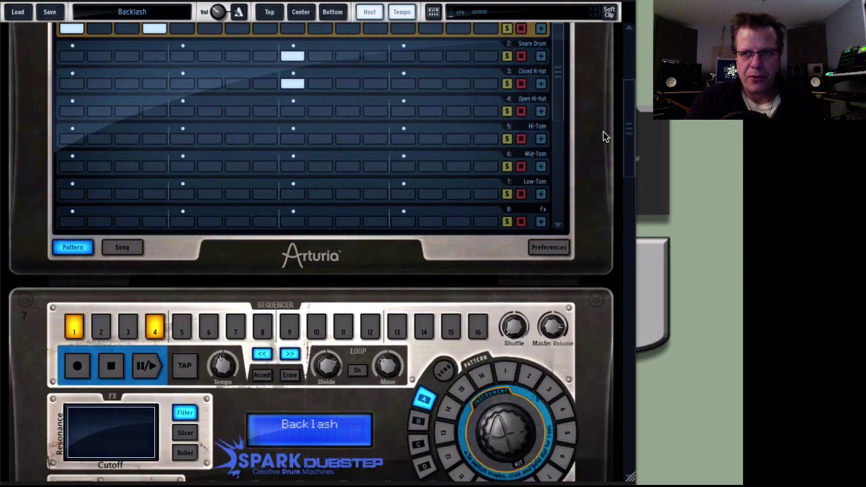
scroll(604, 136, "down", 2)
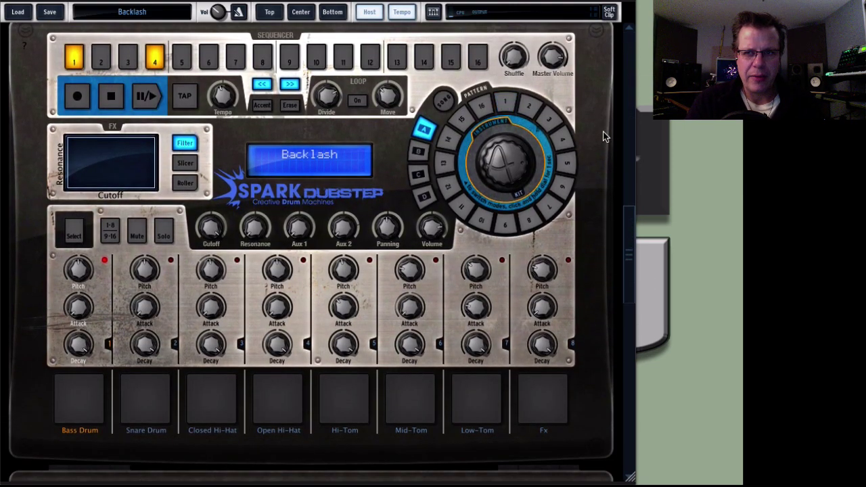
key("space")
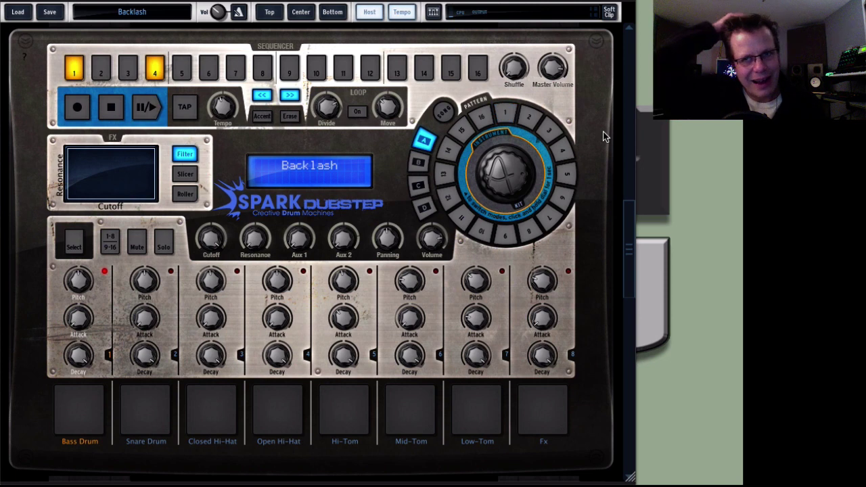
key("space")
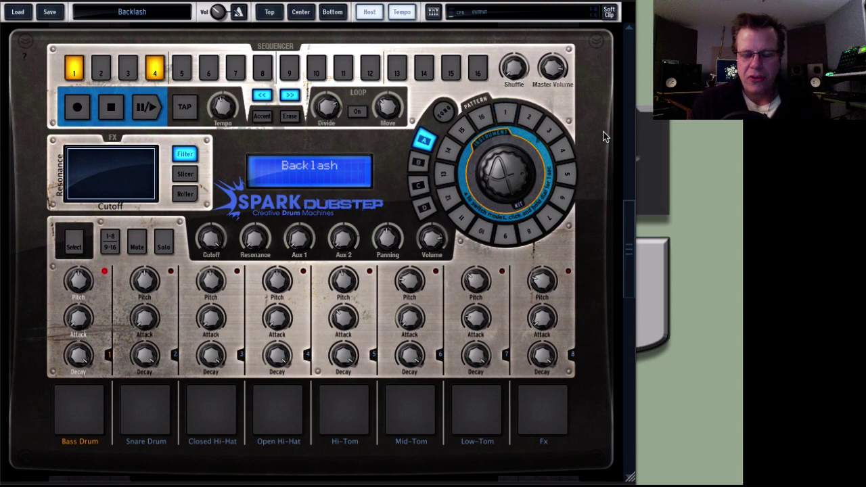
Browse the replacement sounds for the Backlash Kick slot, including the Analog, Physical Model and Sample snare lists
scroll(604, 136, "down", 5)
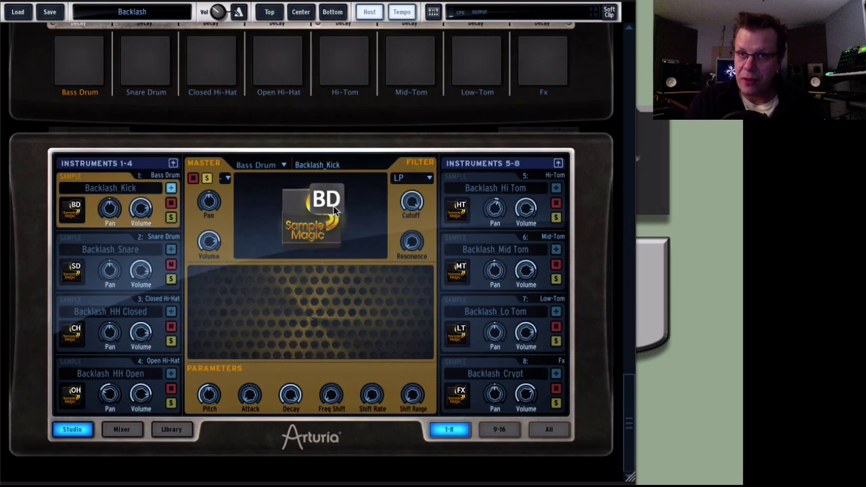
left_click(112, 189)
mouse_move(95, 215)
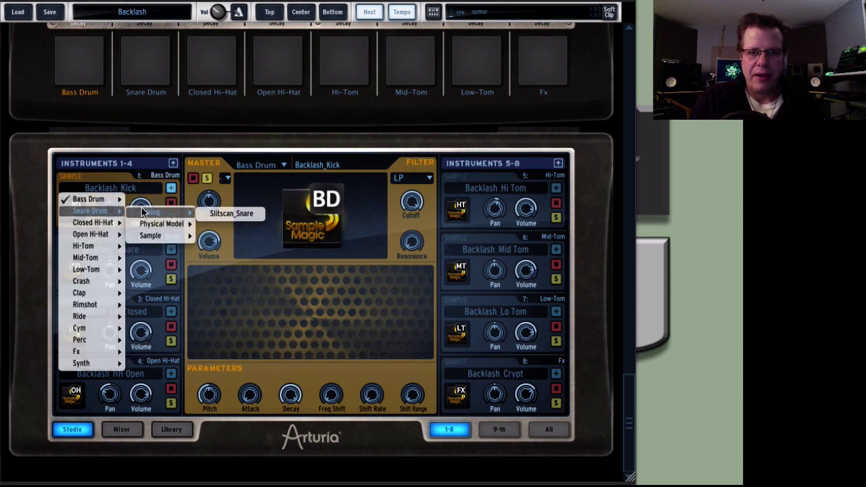
mouse_move(158, 224)
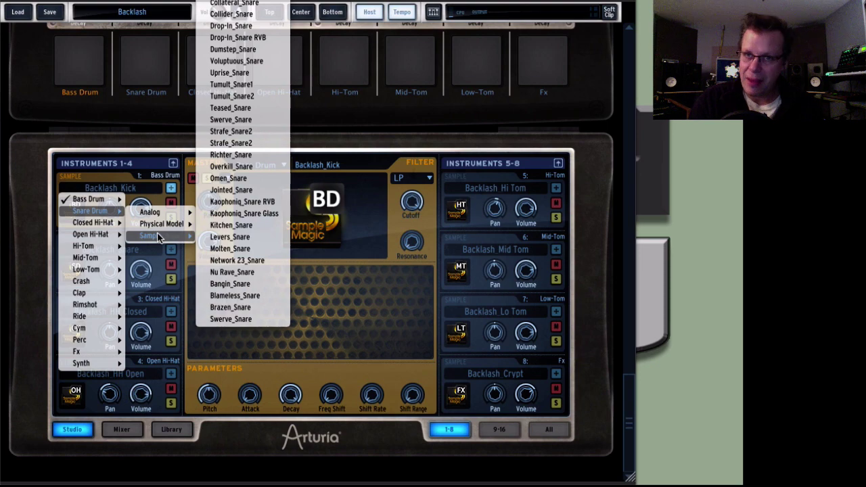
left_click(168, 329)
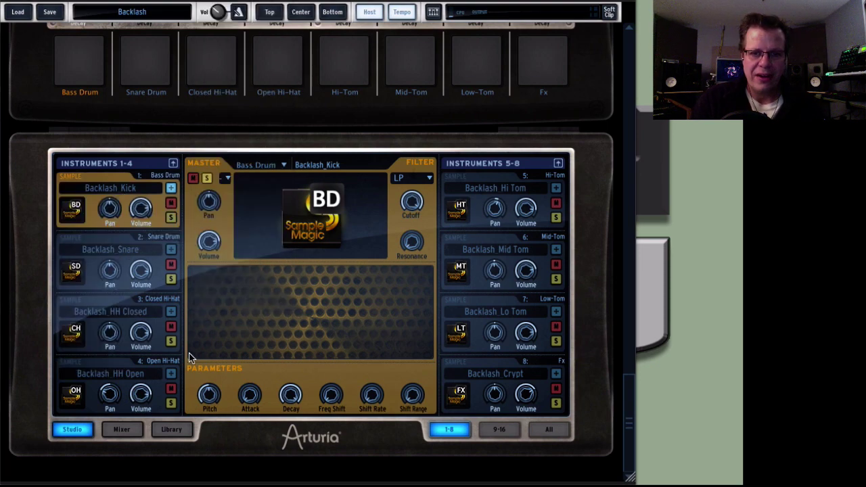
Show instruments 9–16 on the drum machine's pads, and switch the pads back to instruments 1–8
scroll(180, 244, "up", 5)
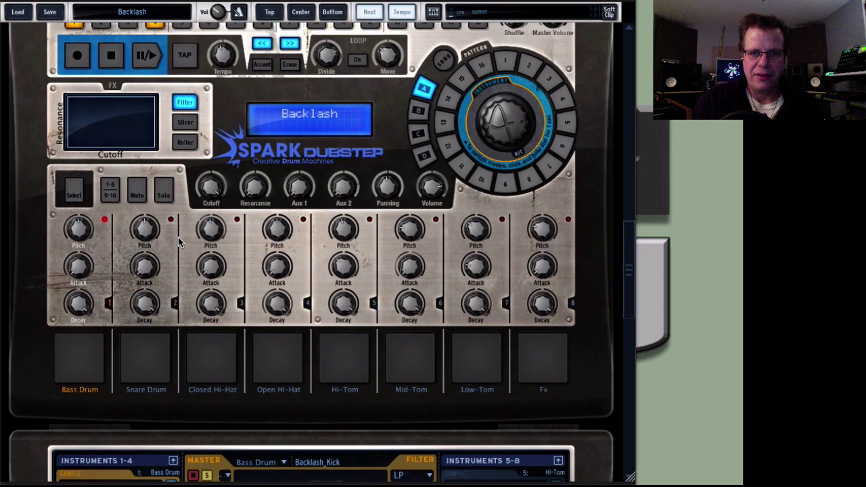
scroll(179, 242, "up", 1)
scroll(179, 242, "up", 1)
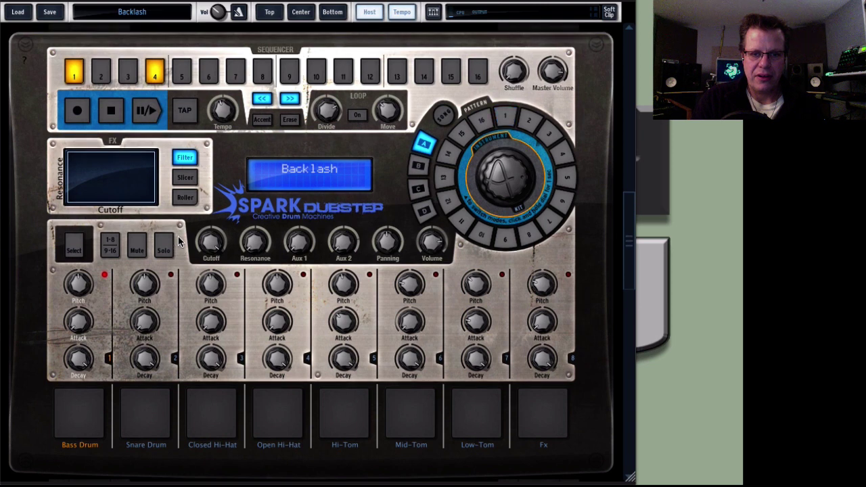
left_click(111, 258)
key("space")
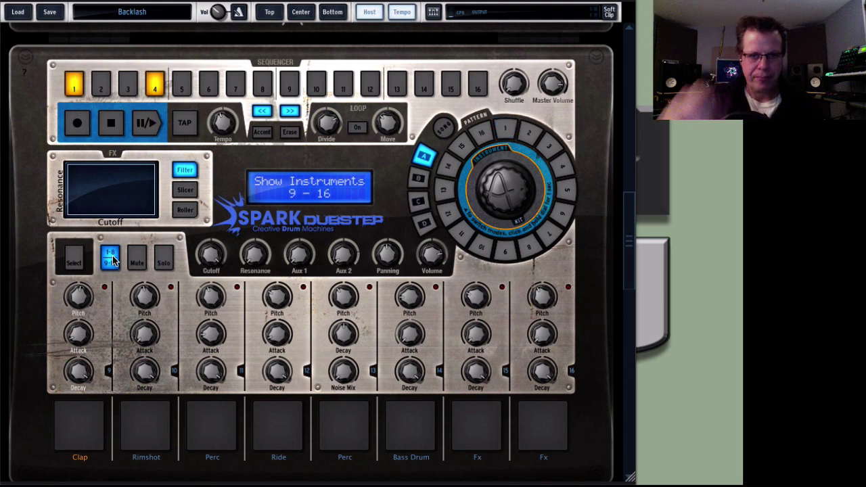
left_click(111, 258)
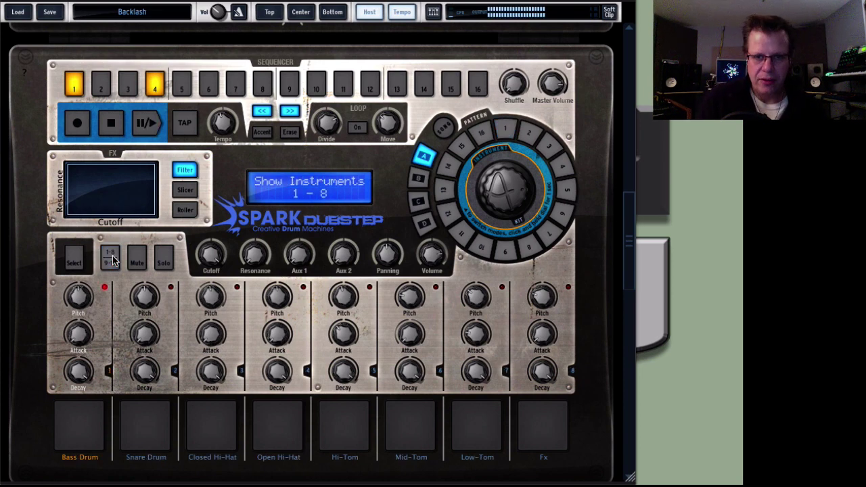
Start the Backlash kit's sequencer playing and switch it to pattern 4 of bank A
key("space")
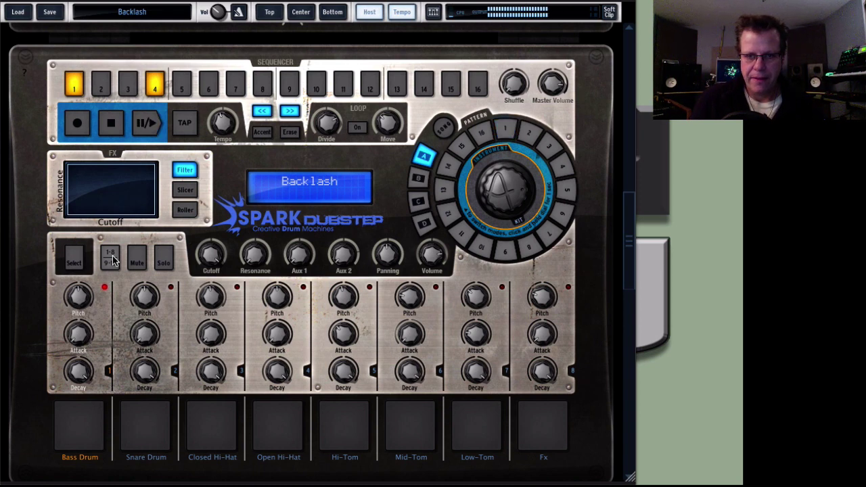
key("space")
key("space")
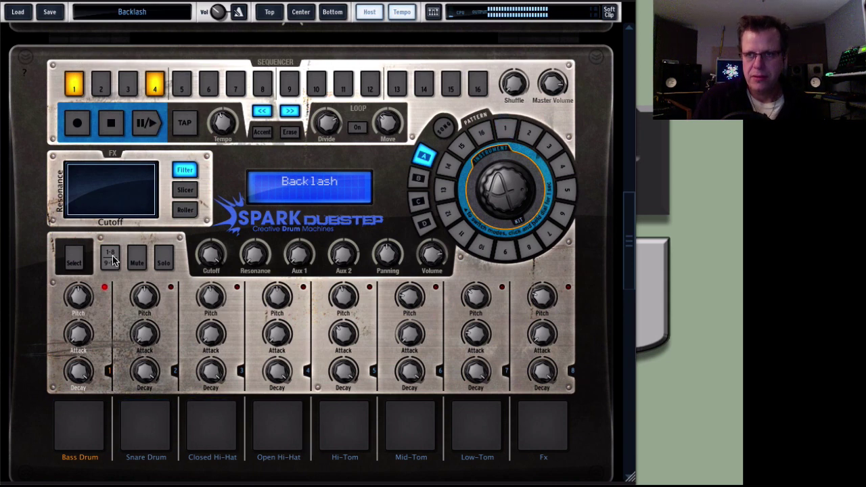
key("space")
key("space")
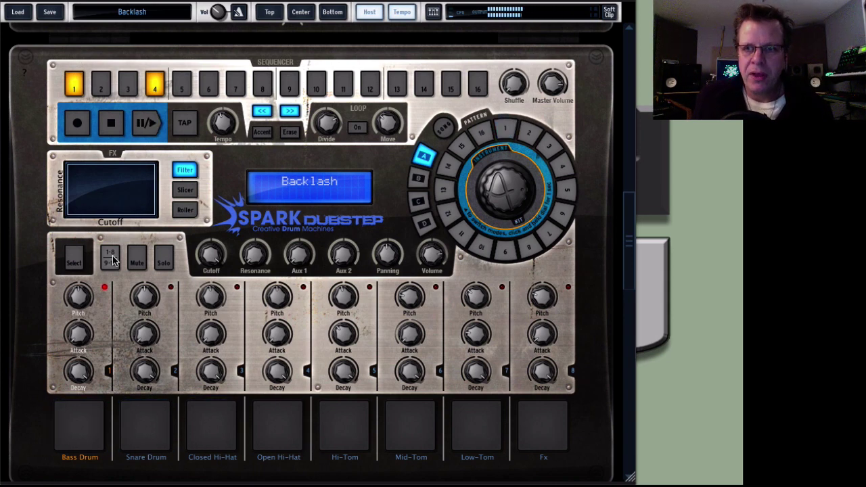
left_click(145, 123)
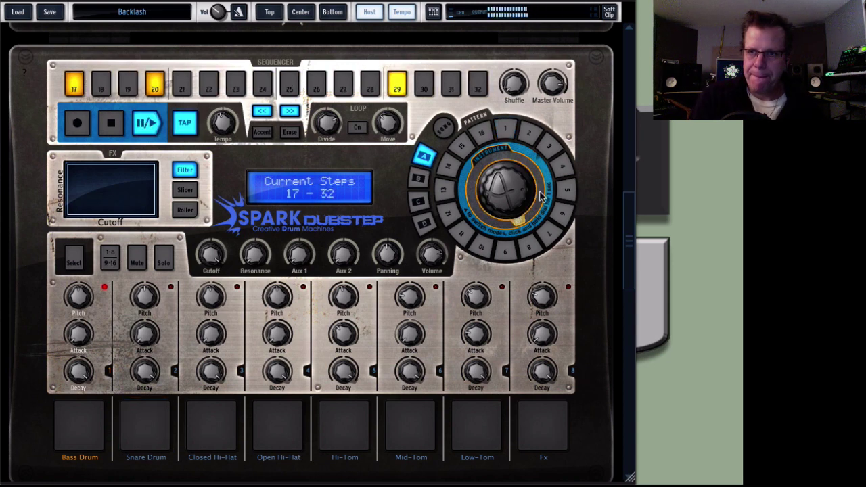
left_click(563, 169)
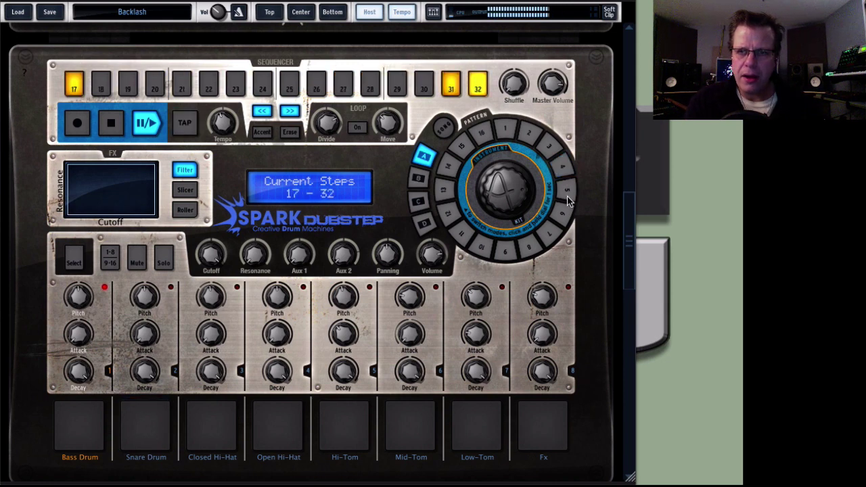
Audition patterns 7 and 11 in bank A of the Backlash preset, and switch to bank B
left_click(549, 235)
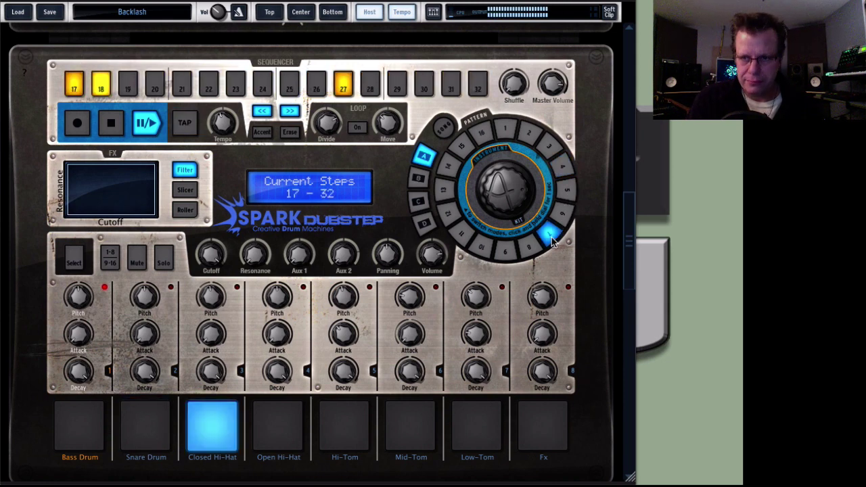
left_click(463, 233)
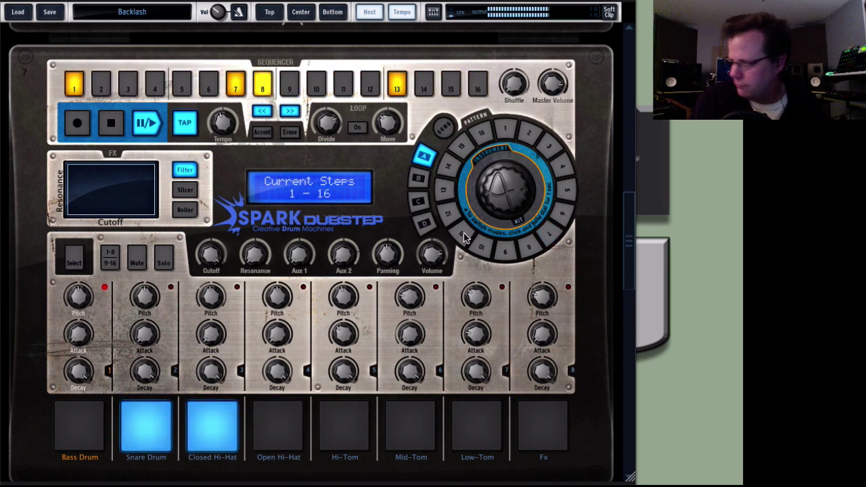
left_click(445, 183)
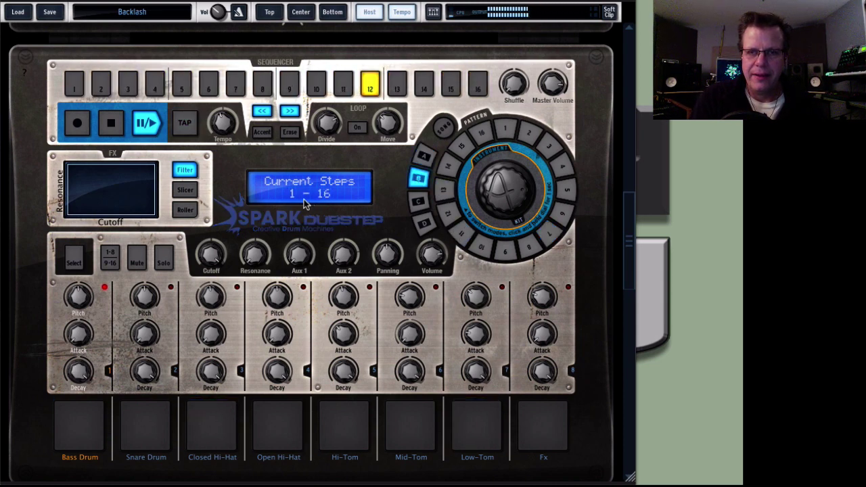
Load the Brazen preset to hear its pattern, and replace it with the Dumstep preset
left_click(133, 11)
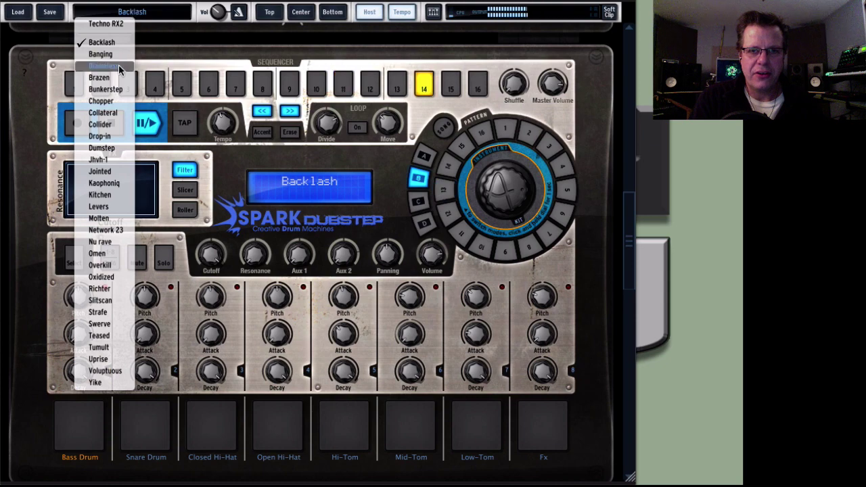
left_click(100, 77)
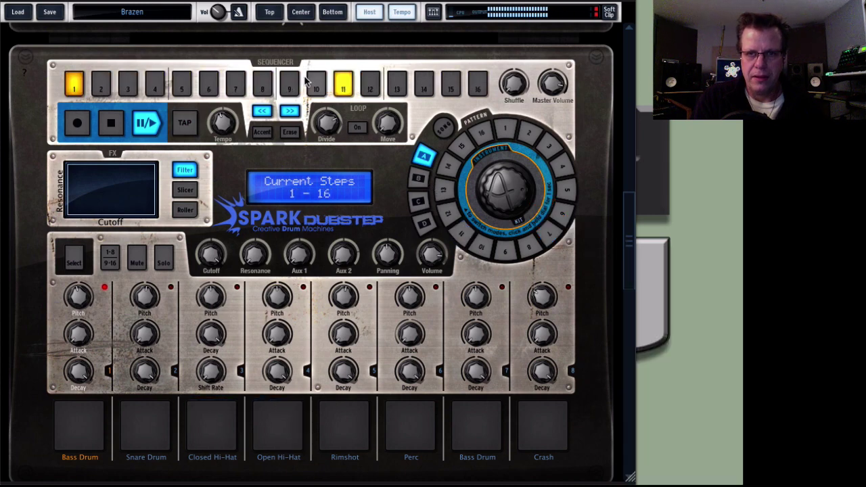
left_click(122, 11)
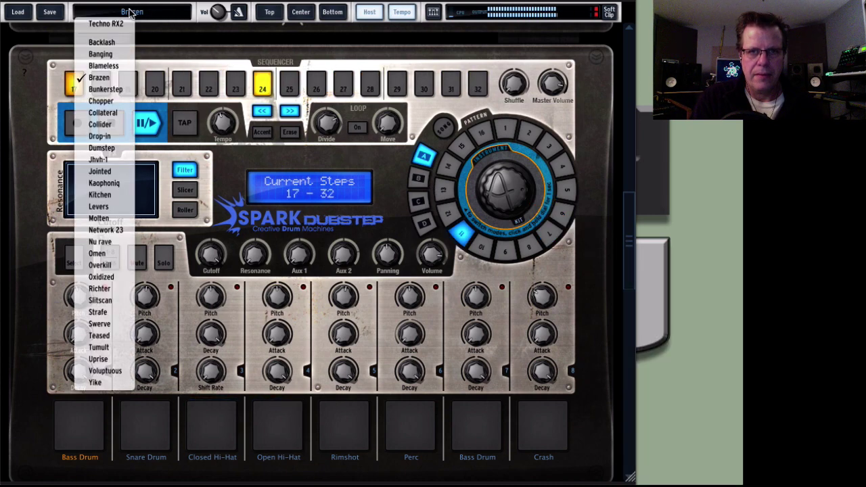
left_click(108, 146)
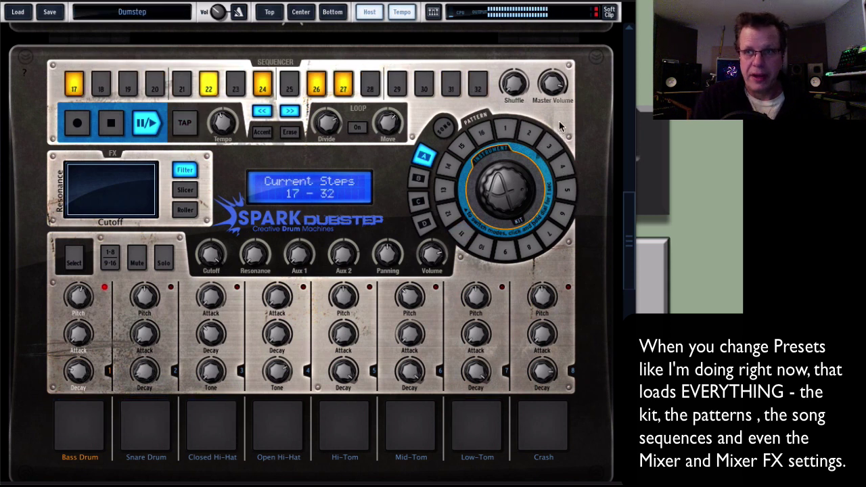
Try Dumstep patterns in bank A, including pattern 3, and switch to bank B
mouse_move(562, 95)
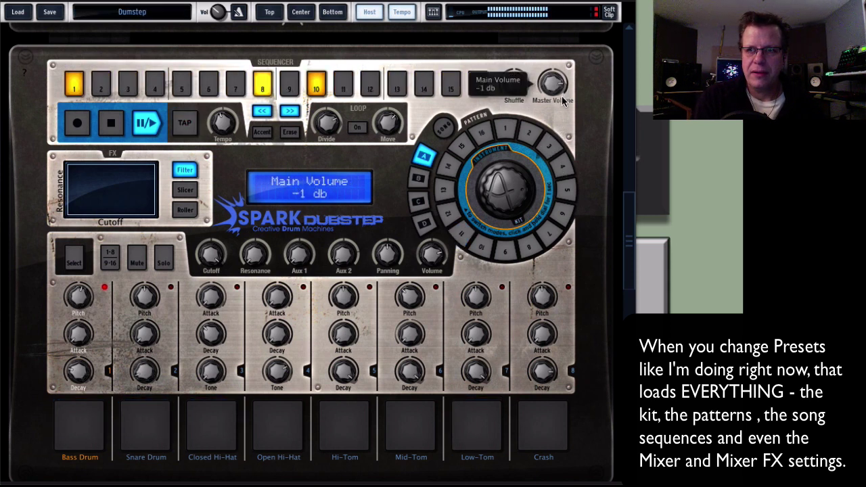
scroll(562, 101, "down", 1)
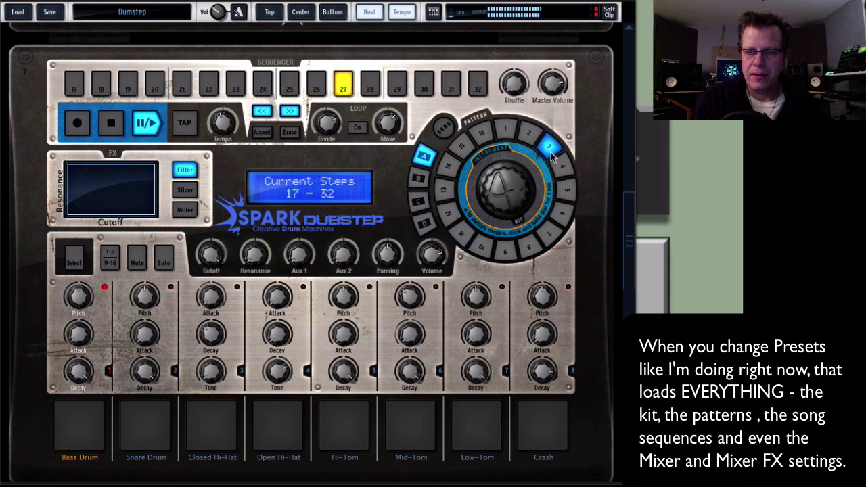
left_click(551, 223)
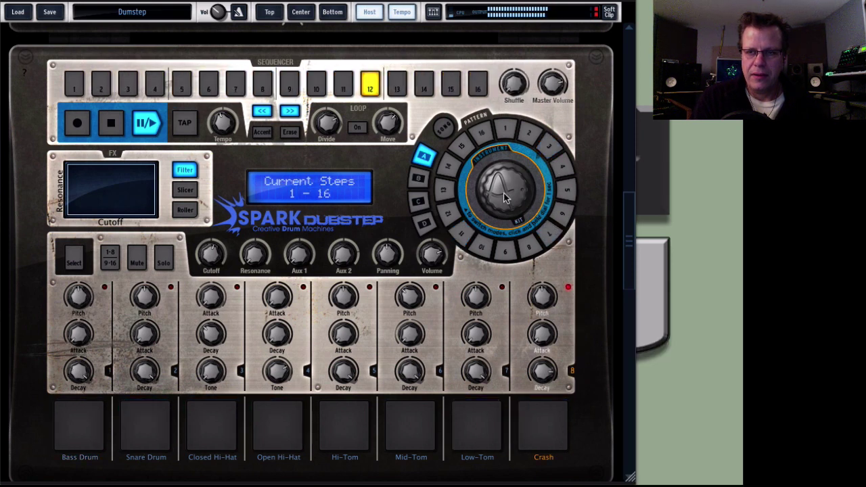
left_click(417, 177)
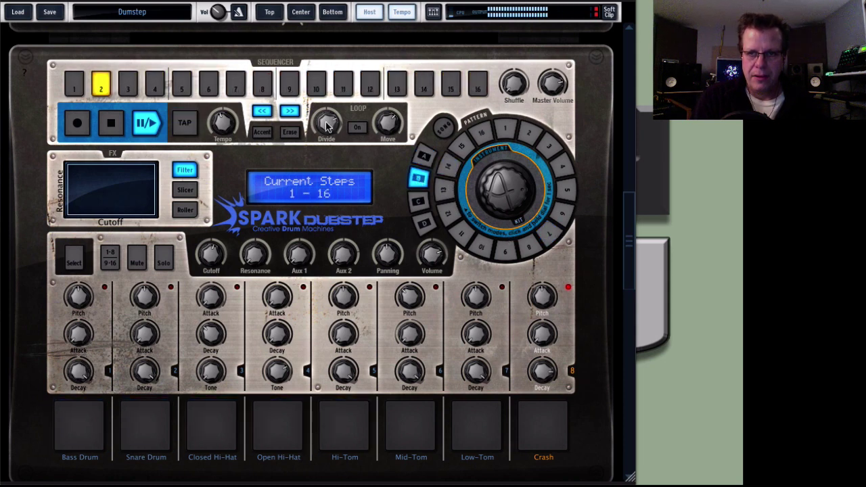
Load the Jointed preset and audition its patterns, including pattern 3 of bank B and pattern 7 of bank A
left_click(128, 11)
left_click(96, 179)
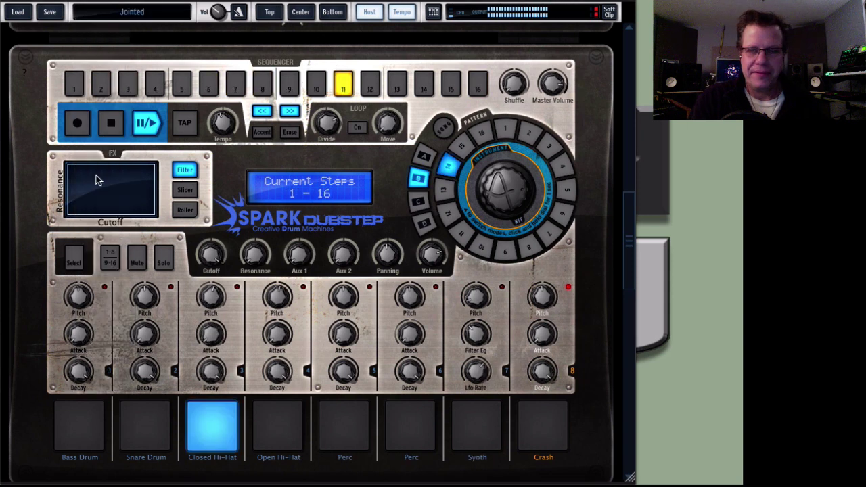
left_click(553, 147)
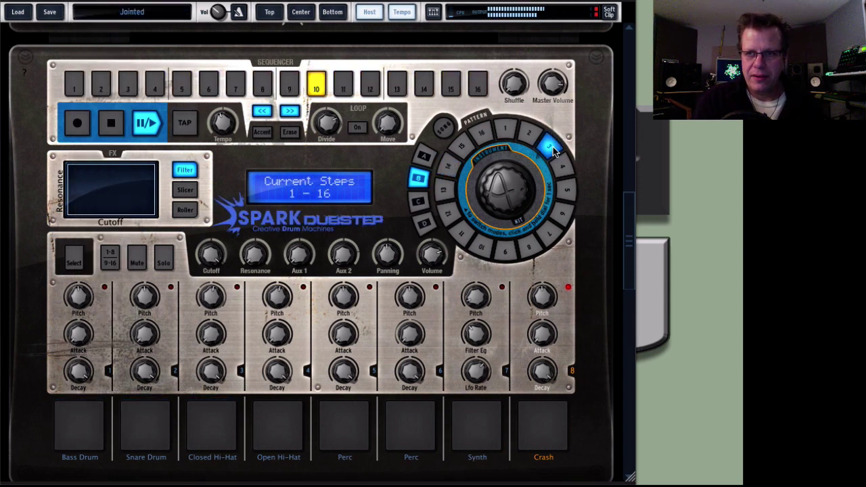
left_click(424, 157)
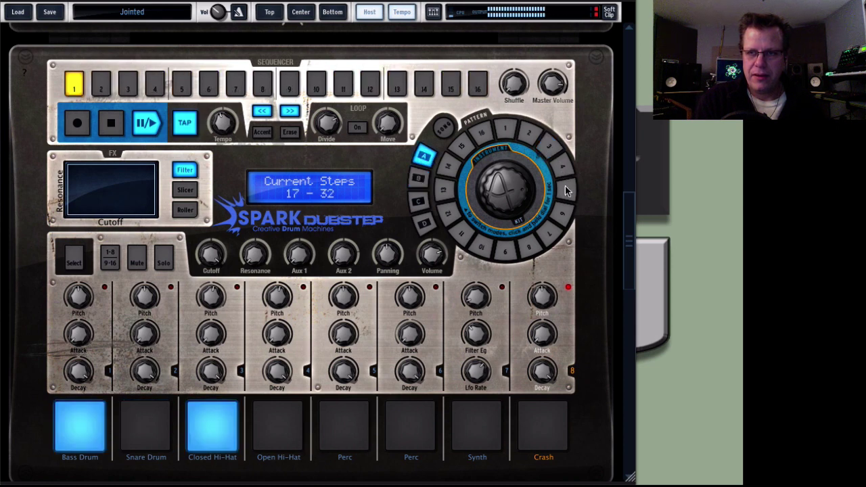
left_click(550, 238)
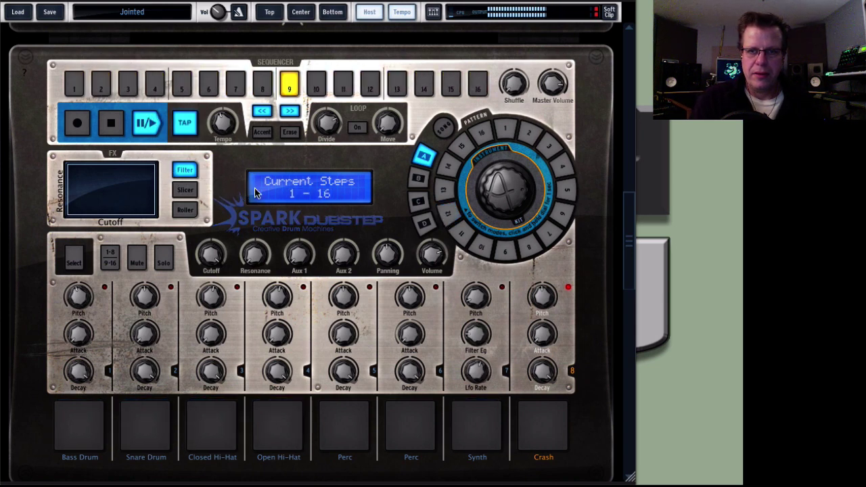
Perform filter sweeps of cutoff and resonance on the FX pad, and try Slicer repeats of 3/16, 1/32, 1/64, 1/16 and 1/8
left_click_drag(149, 174, 86, 205)
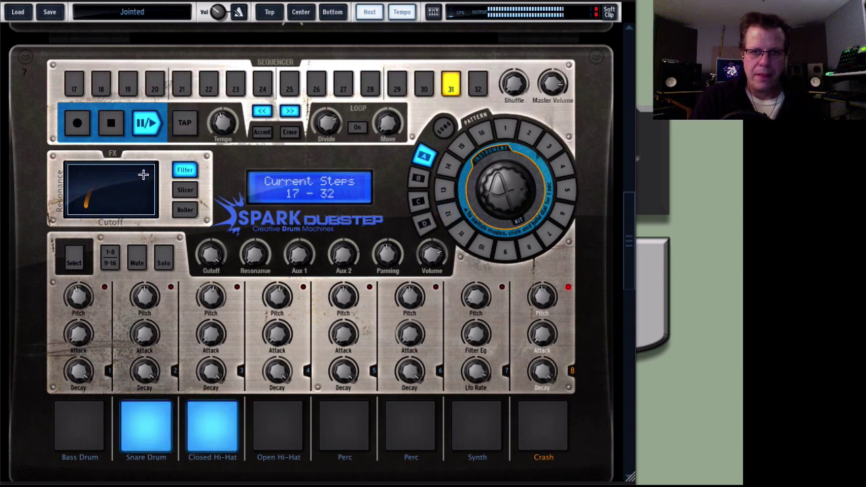
left_click_drag(142, 176, 68, 215)
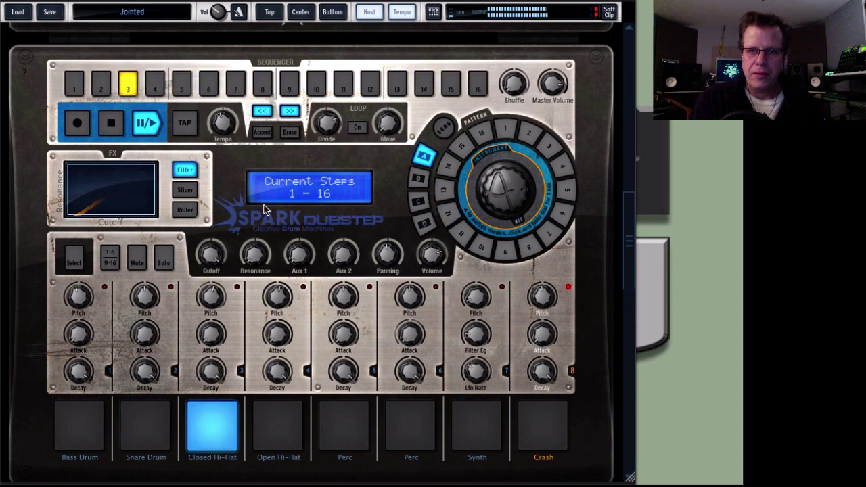
left_click(184, 191)
left_click(111, 175)
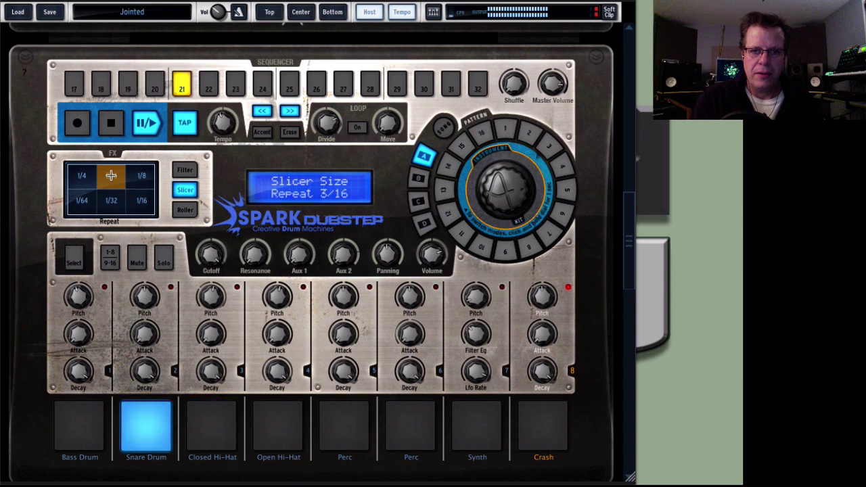
left_click(111, 200)
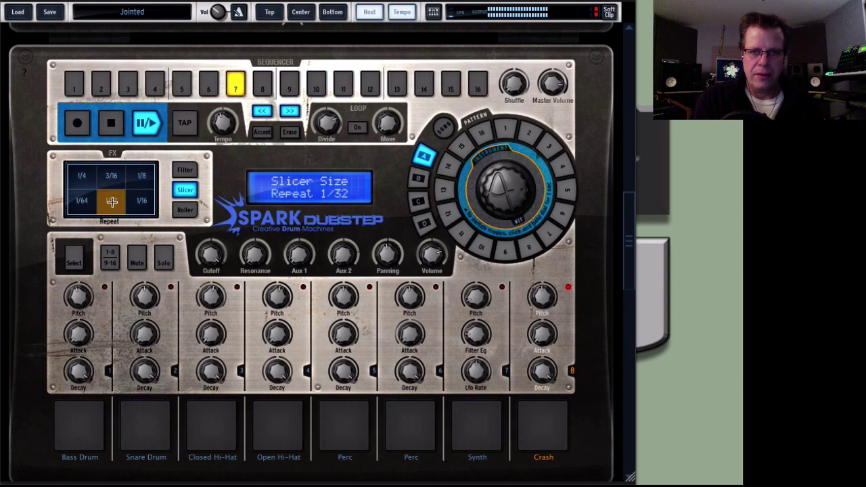
left_click(84, 201)
left_click(139, 200)
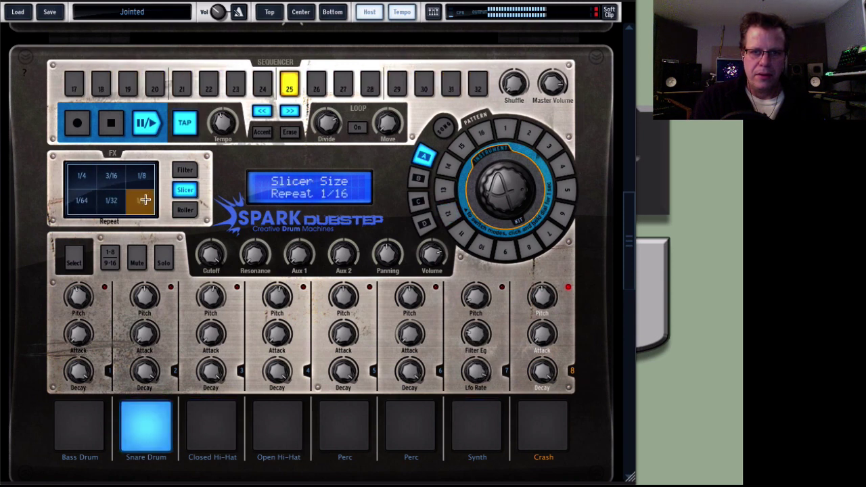
left_click(139, 178)
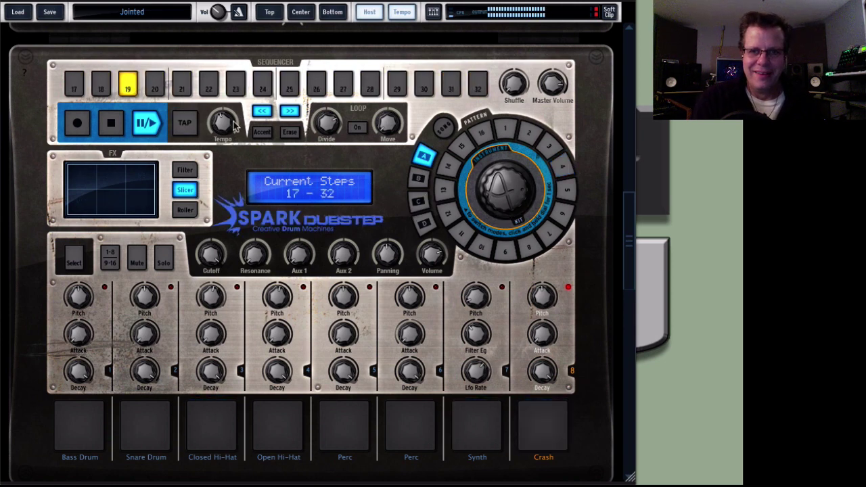
Load the Molten preset and audition bank A patterns, including 7 and 11, before stopping the sequencer
left_click(144, 12)
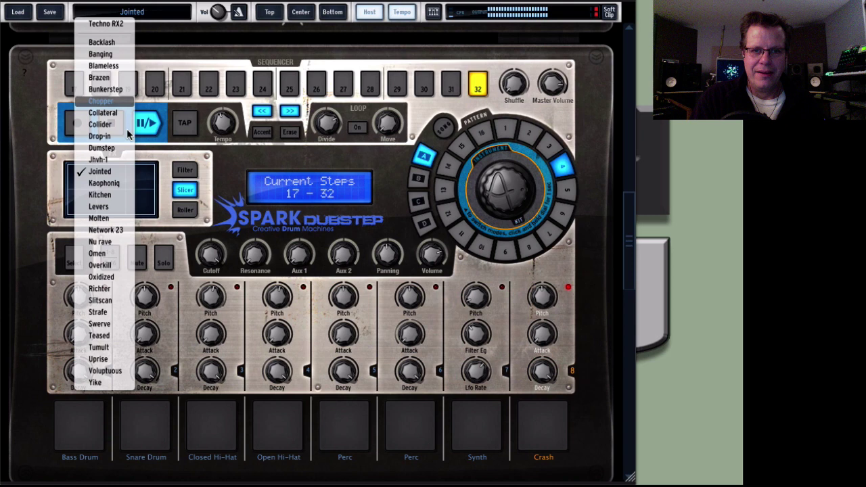
left_click(102, 216)
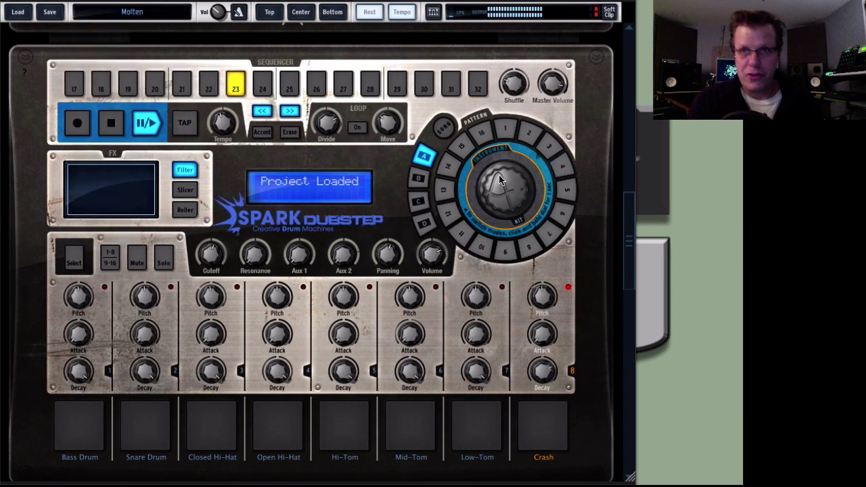
left_click(550, 233)
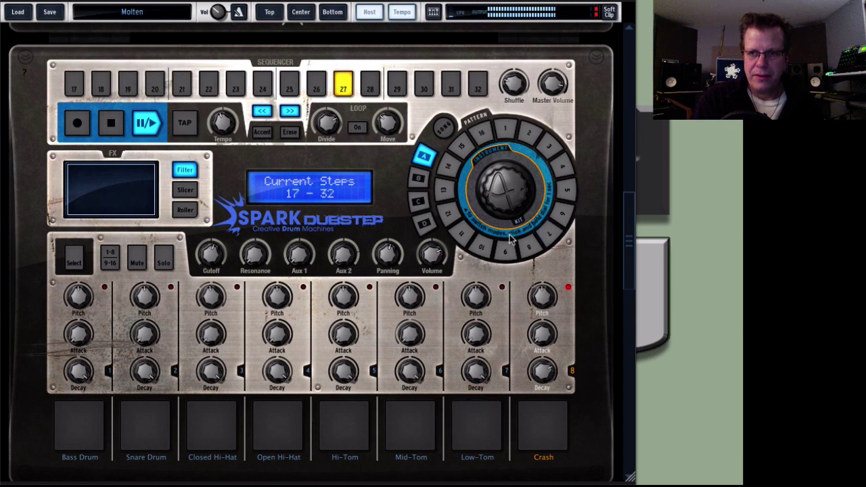
left_click(463, 232)
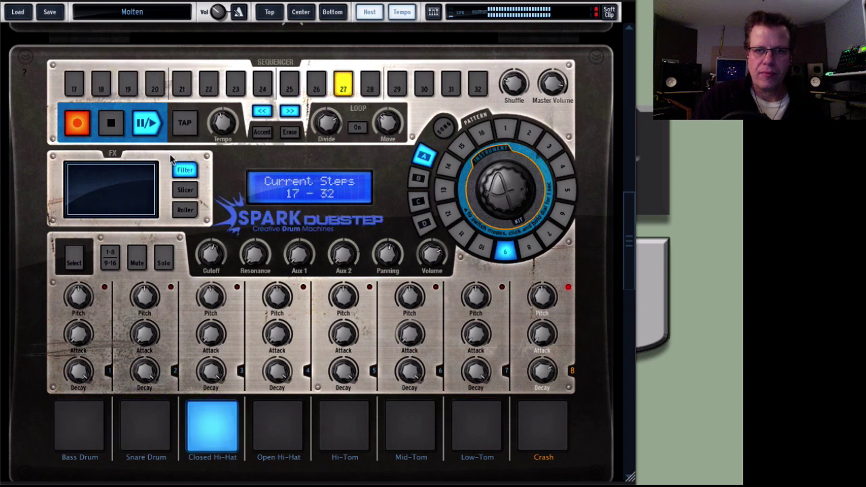
left_click(111, 123)
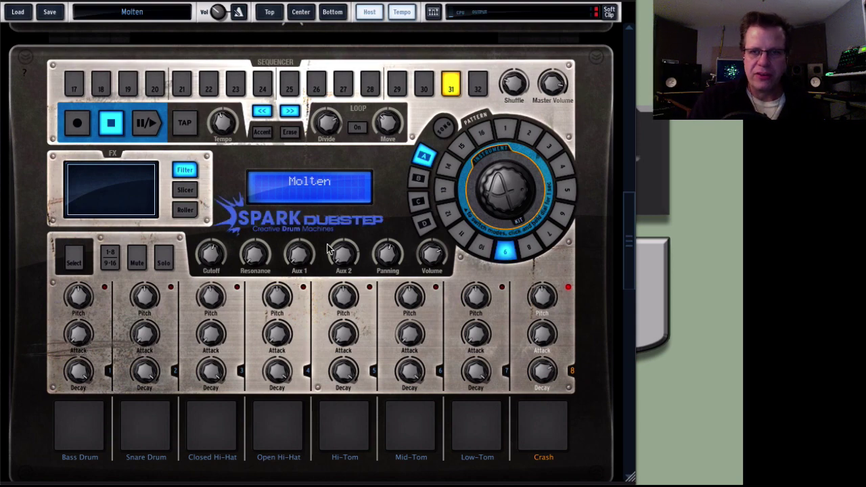
Expand the Bass Drum track in the Molten pattern grid and set its automation lane to Shift
scroll(327, 249, "up", 5)
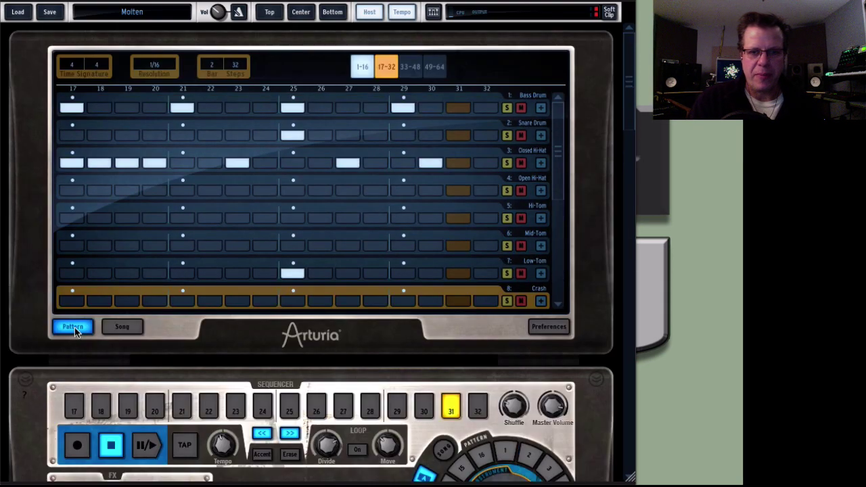
left_click(541, 108)
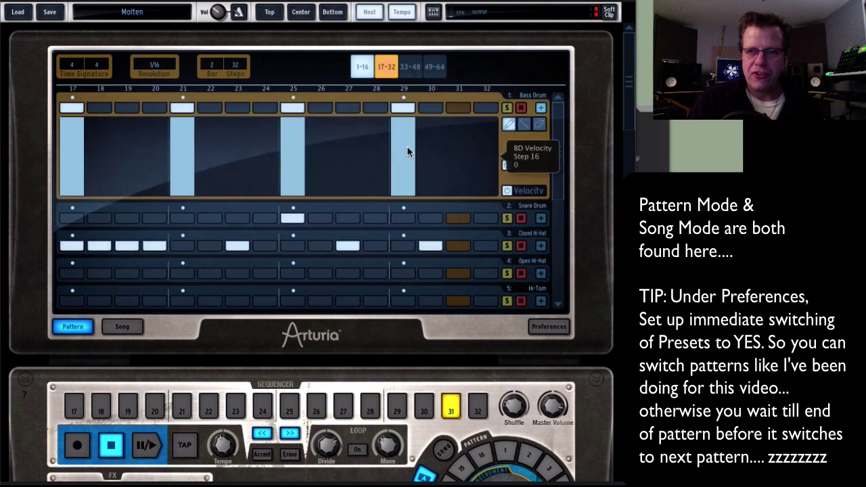
left_click(534, 193)
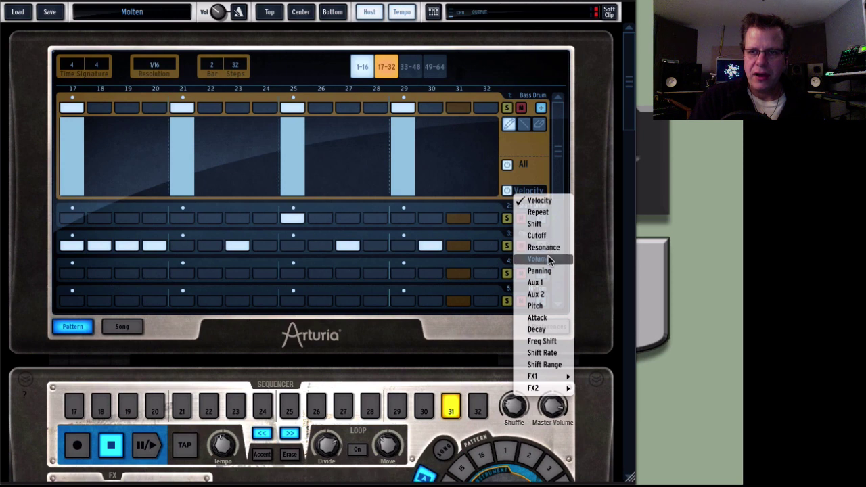
left_click(547, 224)
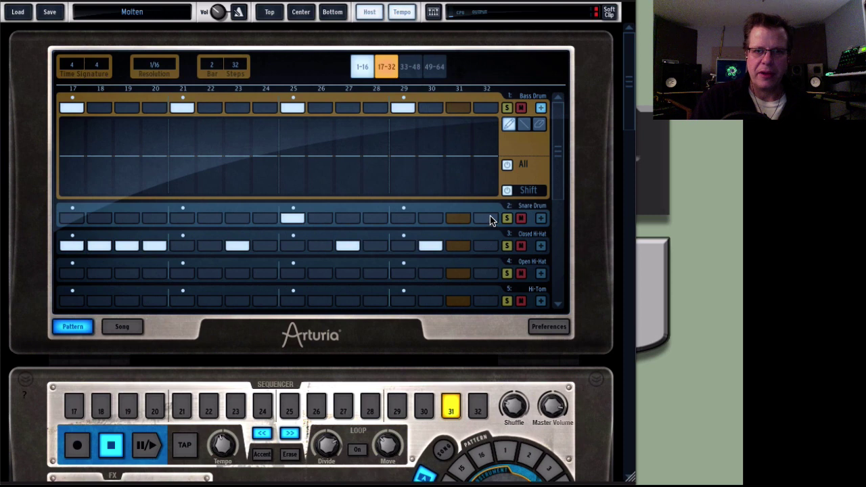
Play the Molten pattern while drawing Shift offsets on the Bass Drum steps, giving steps 21 and 25 slight negative offsets
left_click(147, 445)
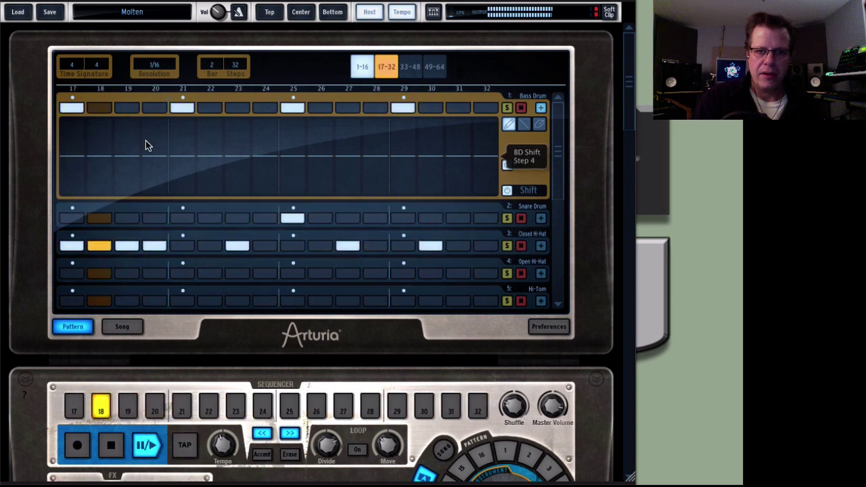
left_click(172, 172)
left_click(288, 124)
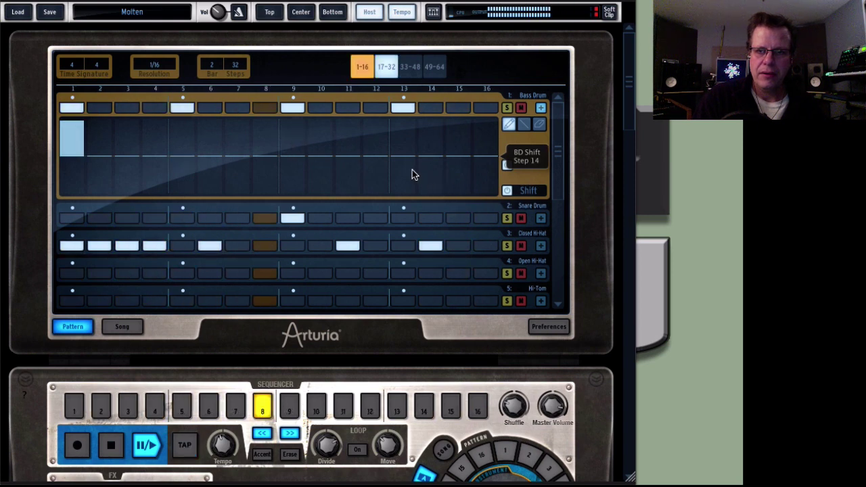
left_click(408, 168)
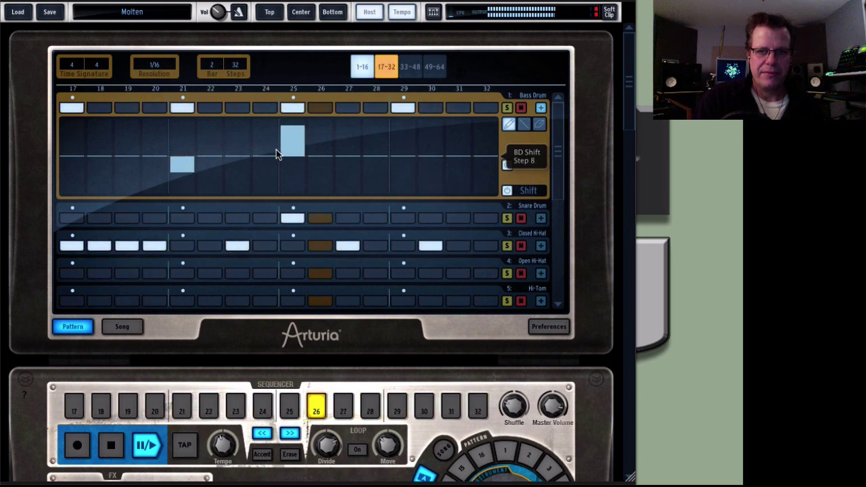
left_click(292, 161)
left_click(293, 150)
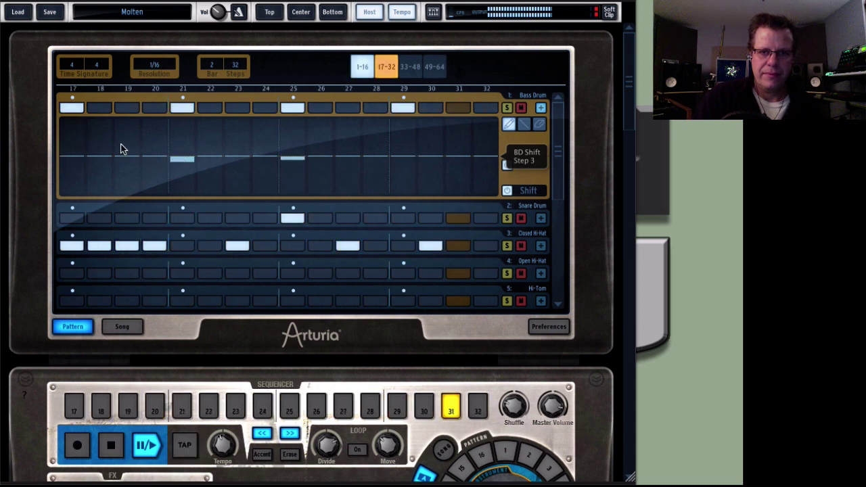
left_click(73, 169)
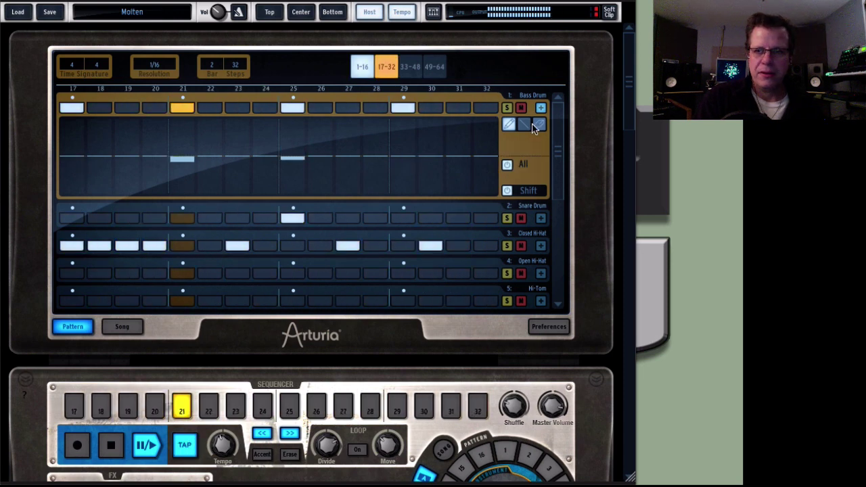
Set the Bass Drum automation lane to Pitch and draw per-step offsets, including +9 semitones on step 5 and -10 on step 9, auditioning the pattern
left_click(532, 191)
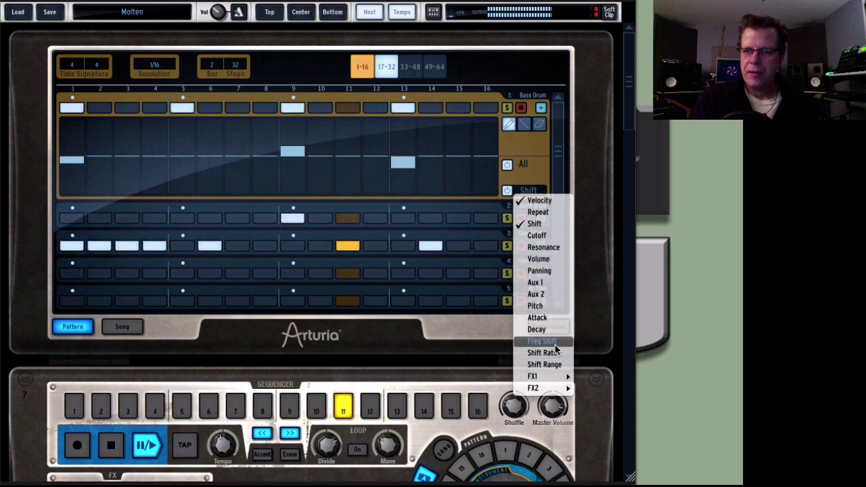
left_click(550, 306)
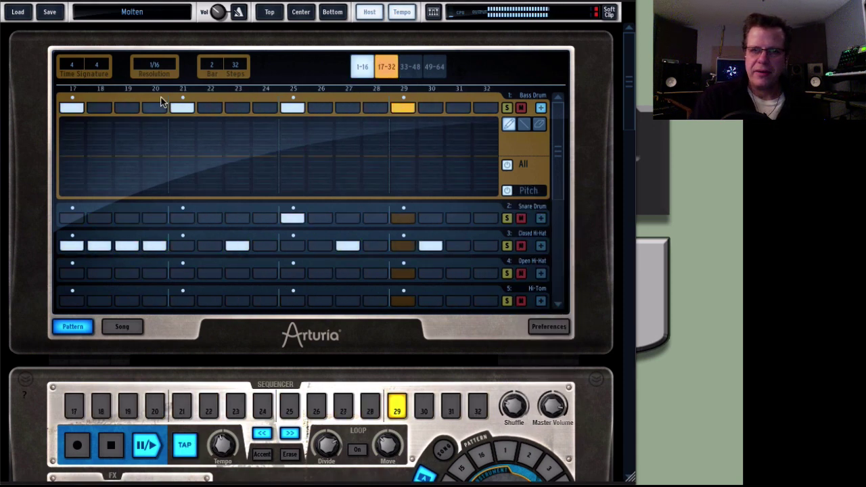
left_click_drag(68, 127, 184, 141)
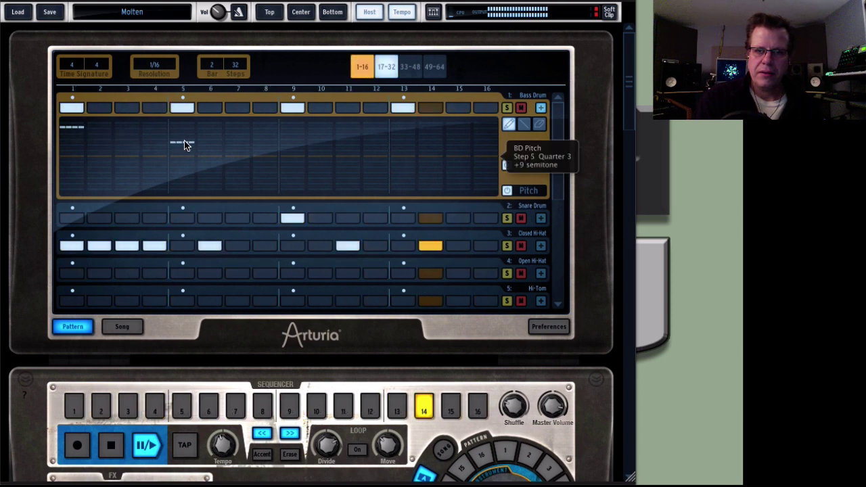
left_click(293, 149)
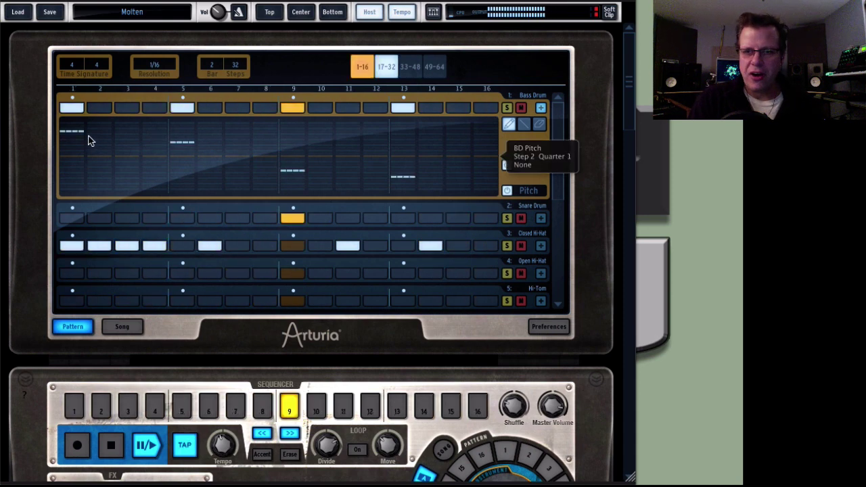
left_click(122, 450)
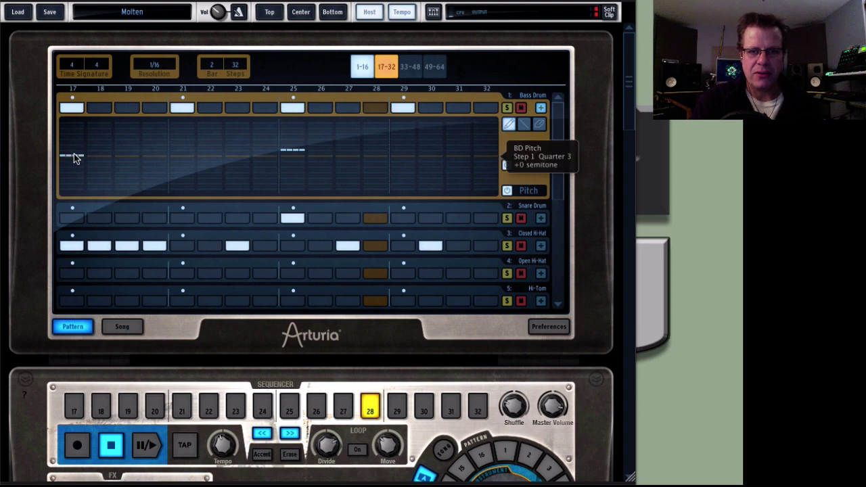
left_click(147, 446)
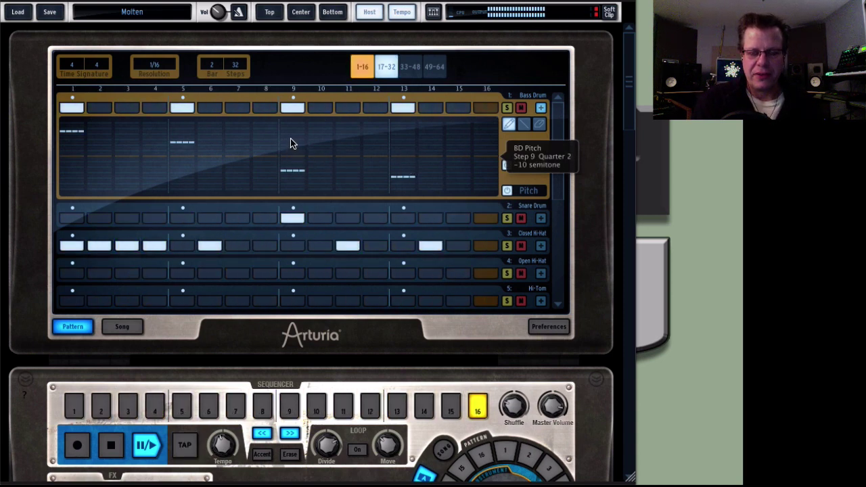
left_click(111, 445)
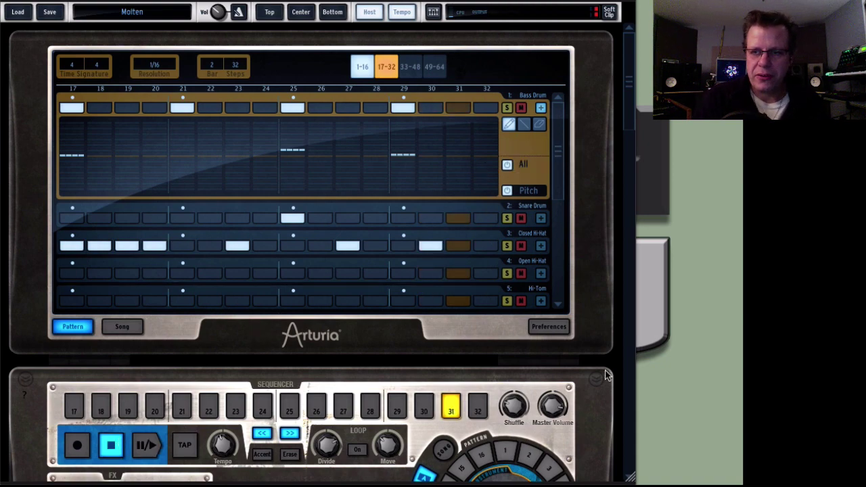
Show the mixer and inspect channel 1's output routing choices, leaving it assigned to Master
scroll(598, 423, "down", 10)
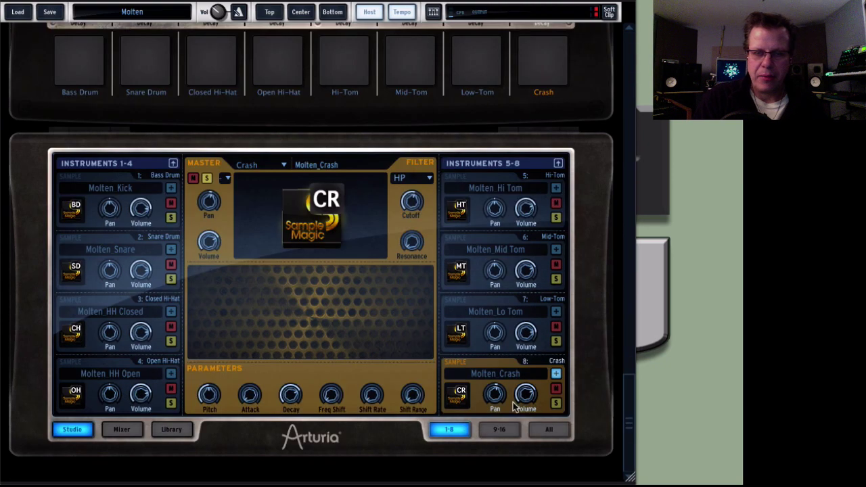
left_click(122, 428)
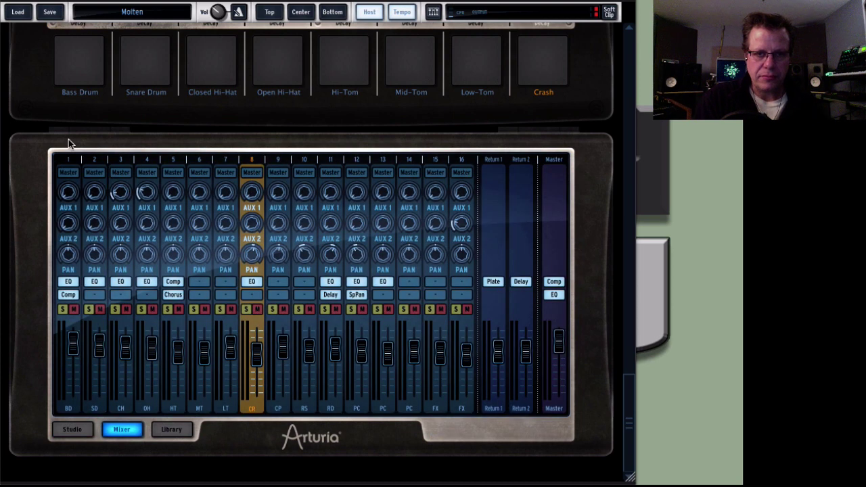
left_click(68, 172)
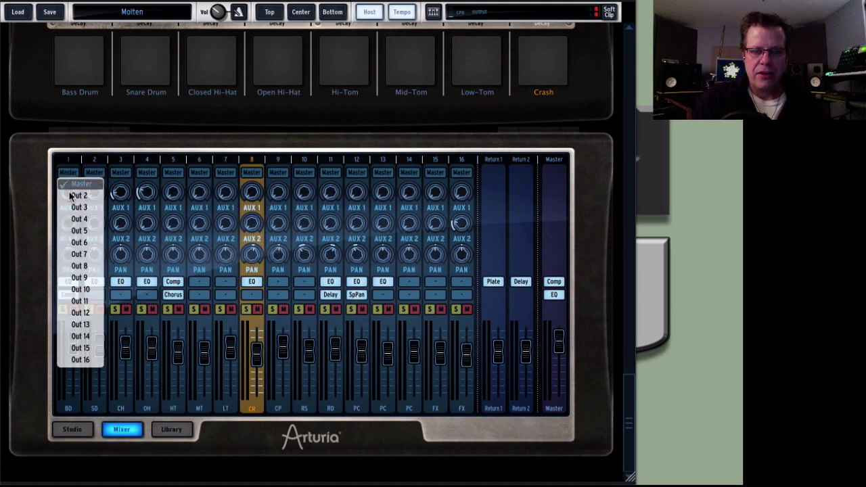
left_click(169, 336)
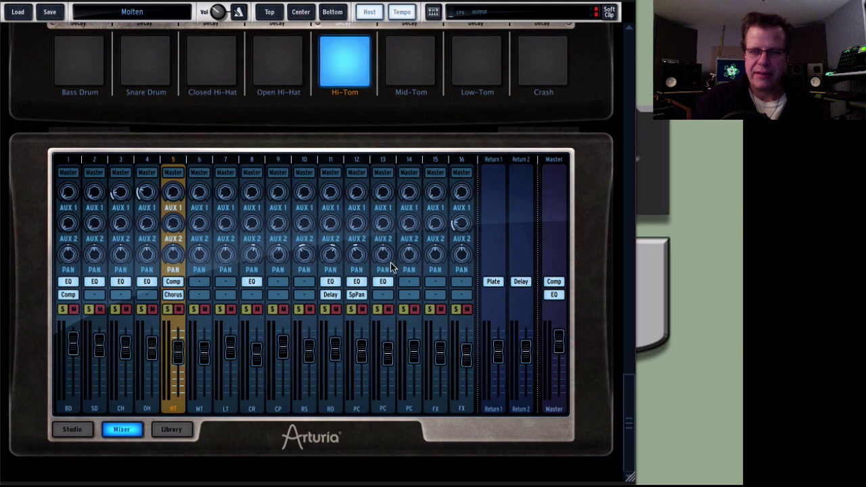
Examine track 1's Parametric EQ and Compressor effects in the mixer, including the EQ's preset list
left_click(69, 284)
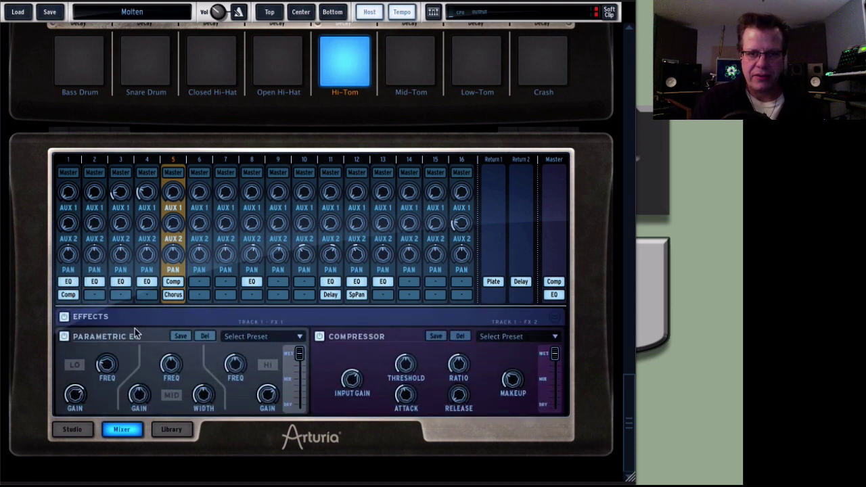
left_click(117, 337)
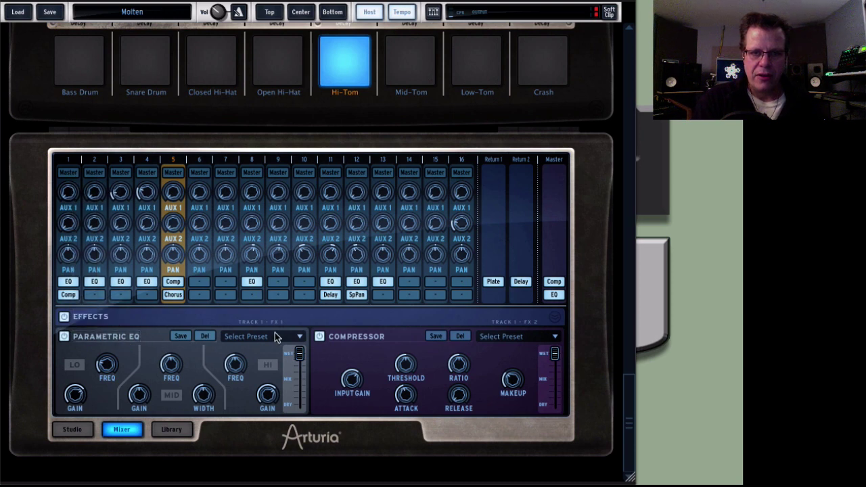
left_click(298, 339)
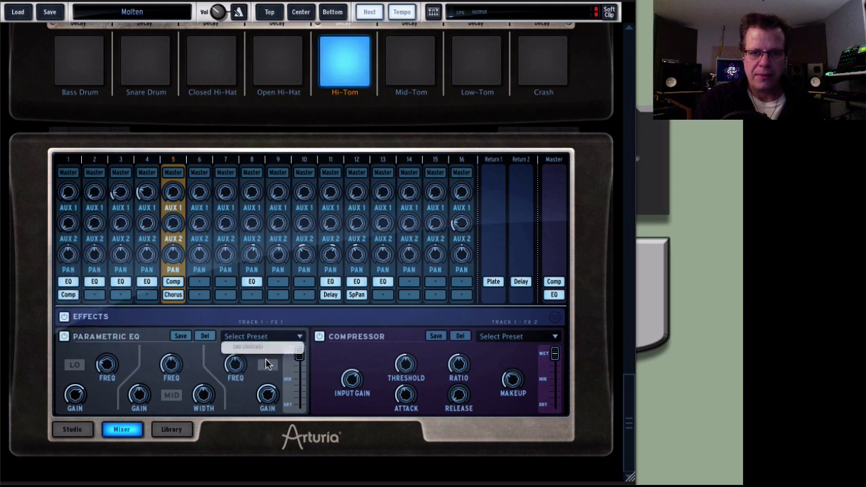
left_click(435, 357)
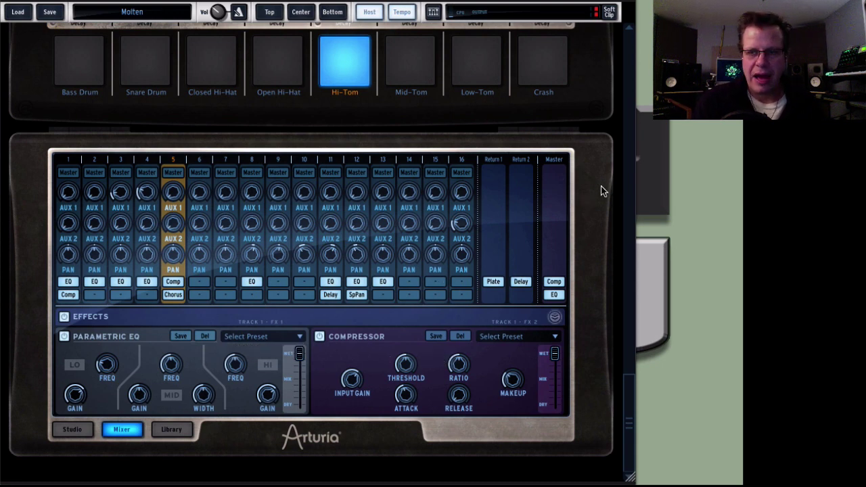
scroll(596, 182, "up", 10)
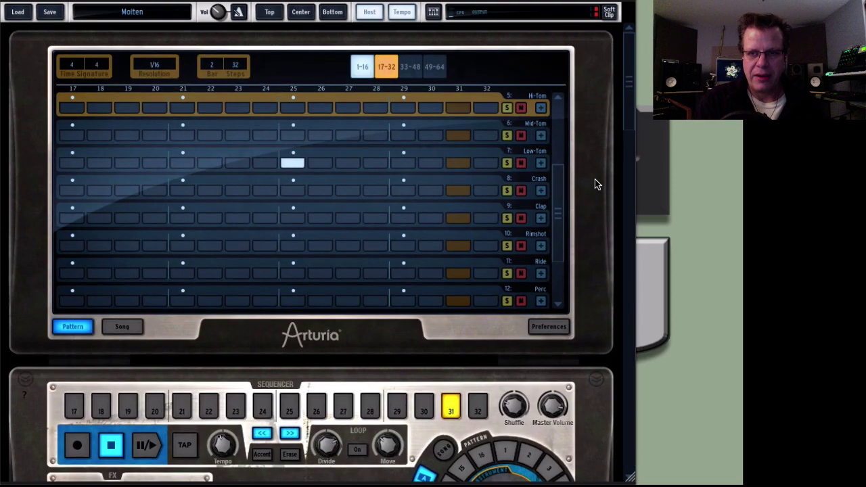
scroll(596, 182, "down", 10)
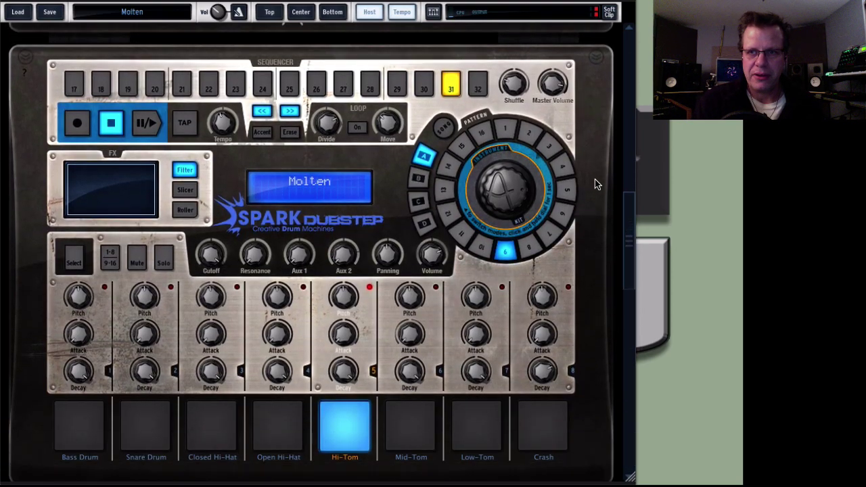
scroll(596, 183, "down", 1)
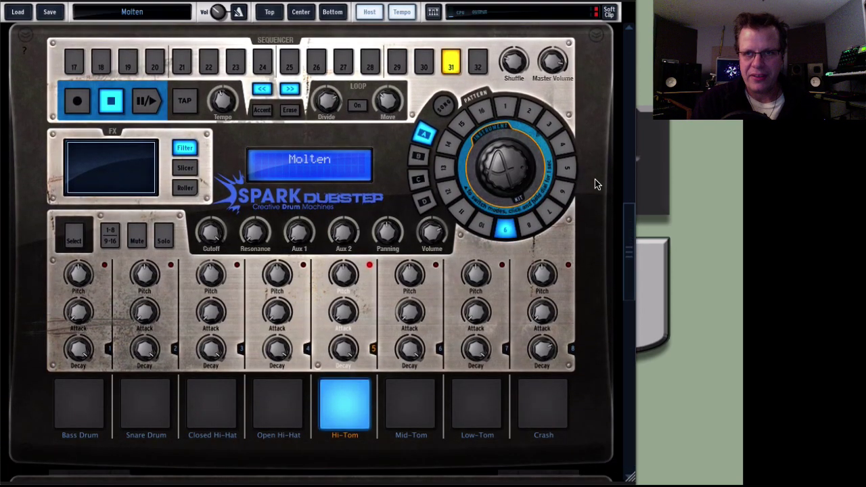
scroll(596, 182, "up", 1)
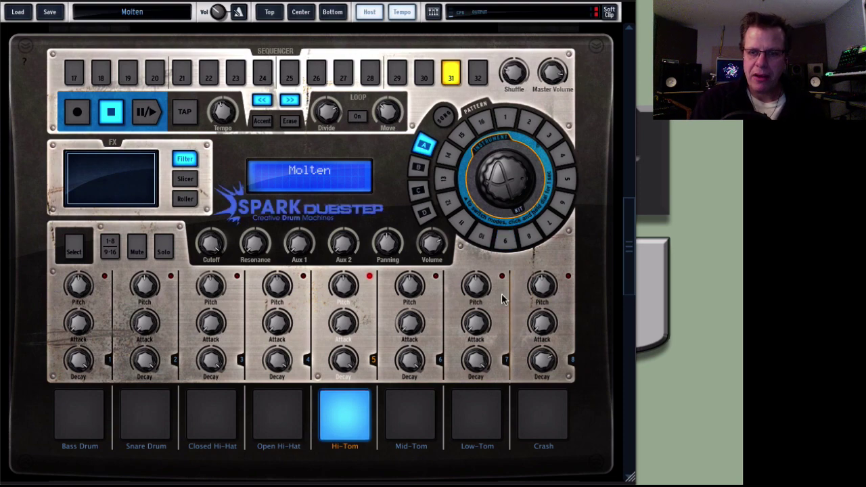
scroll(604, 327, "up", 5)
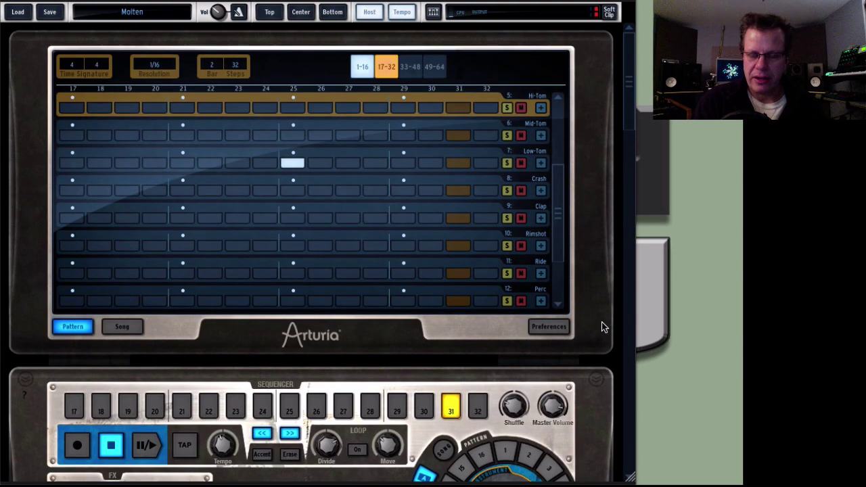
scroll(604, 327, "down", 5)
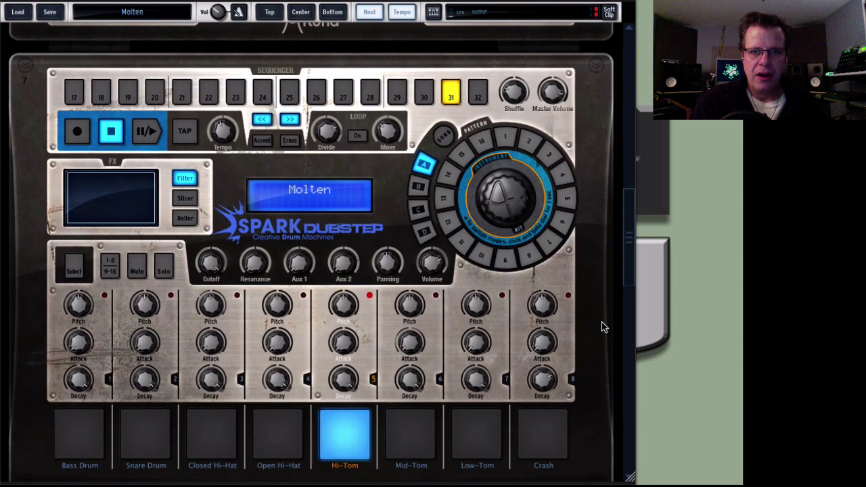
scroll(604, 327, "down", 2)
scroll(604, 327, "up", 1)
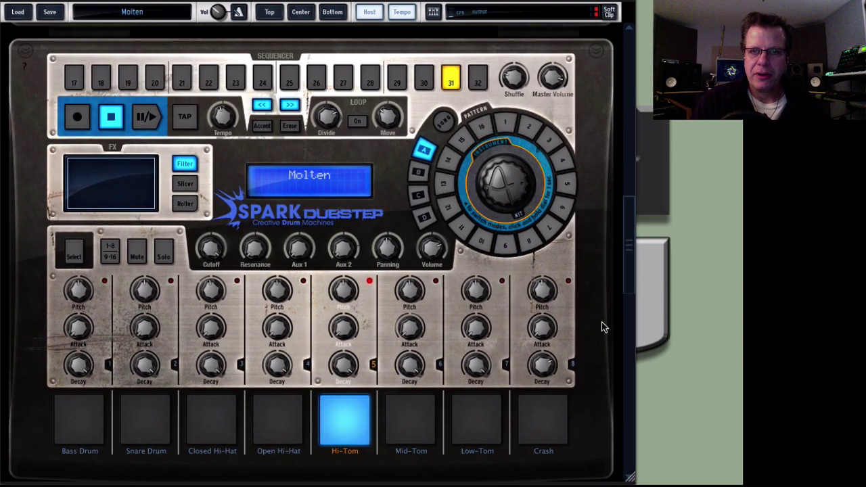
scroll(604, 327, "down", 1)
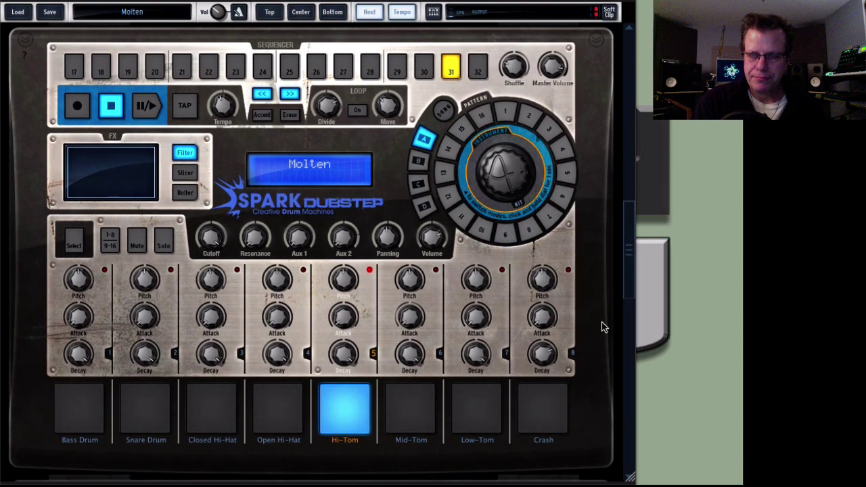
Start the sequencer, load the Oxidized preset and adjust the master volume
left_click(148, 106)
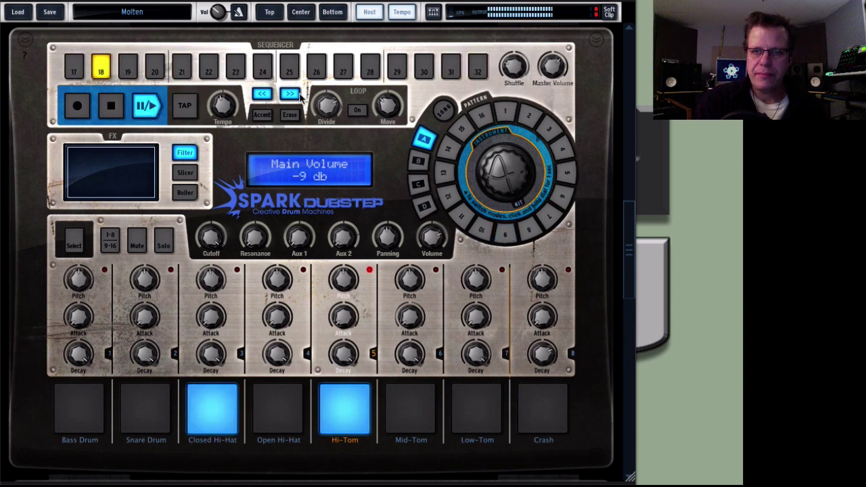
left_click(132, 11)
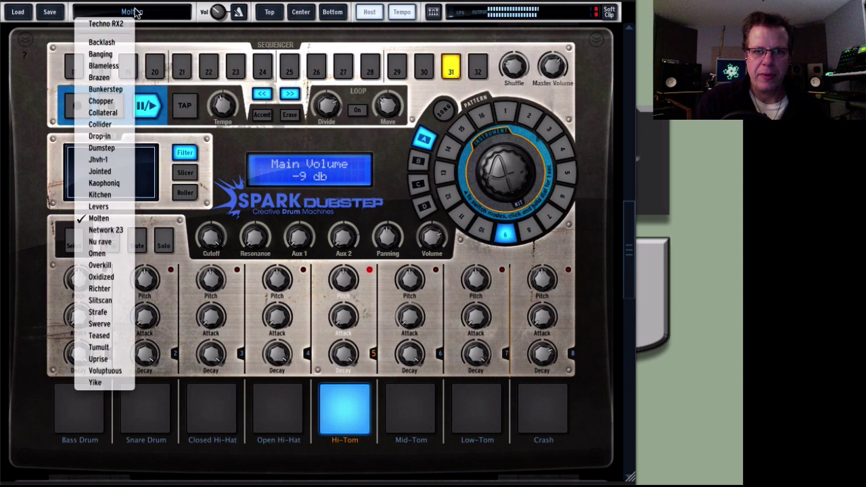
left_click(119, 275)
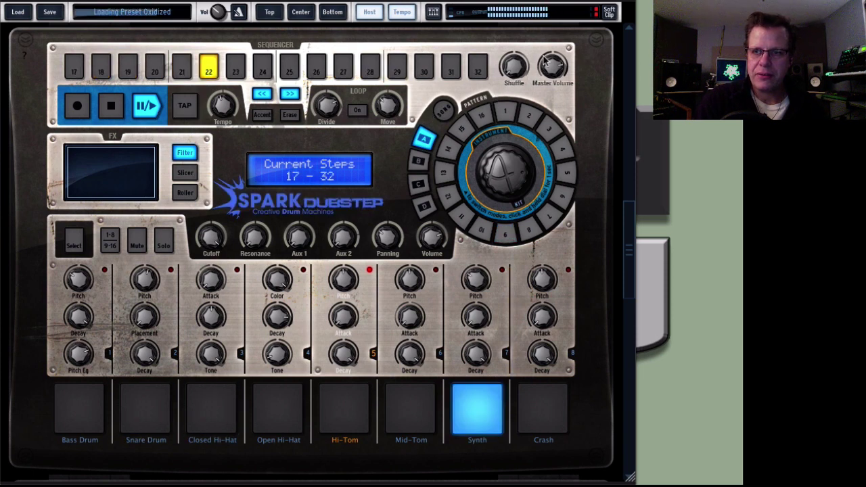
left_click_drag(547, 64, 552, 115)
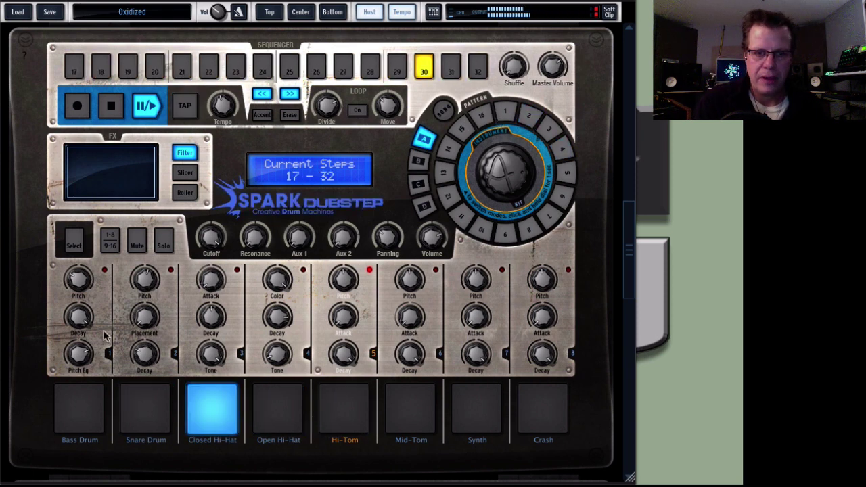
Browse the assignable parameters of the Bass Drum's first knob, including the FX 2 EQ ones, and assign it to Aux 1
left_click(78, 299)
mouse_move(79, 273)
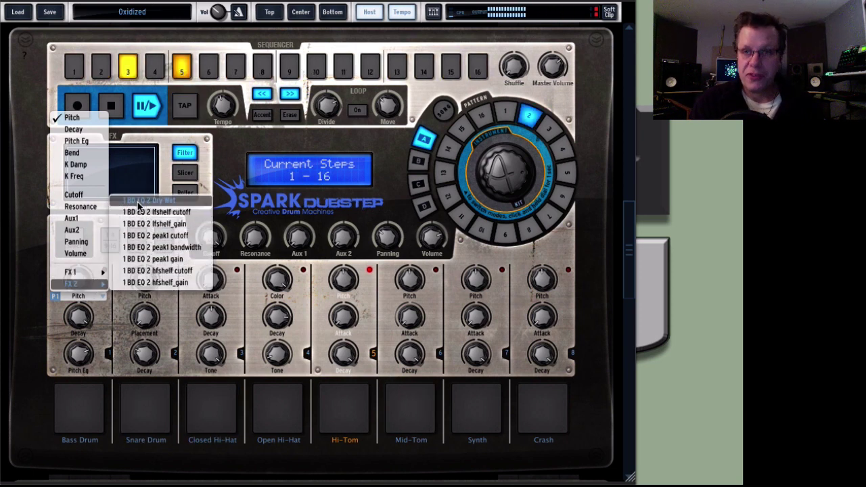
left_click(155, 282)
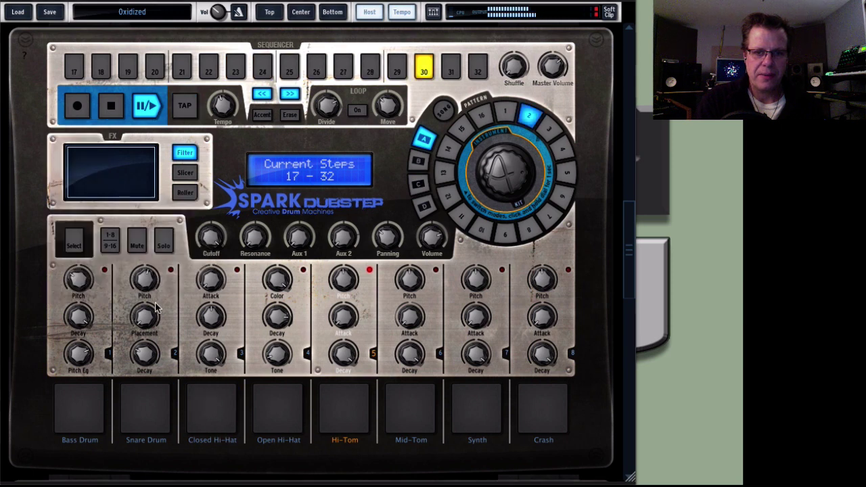
left_click(78, 295)
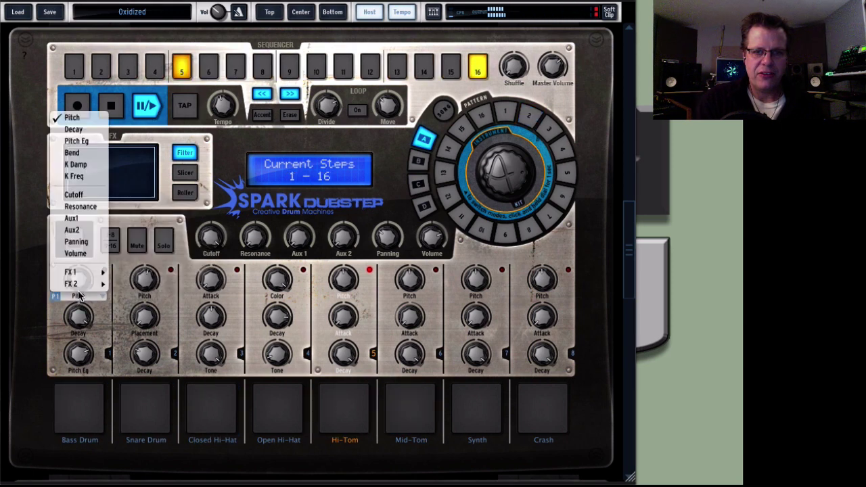
left_click(83, 223)
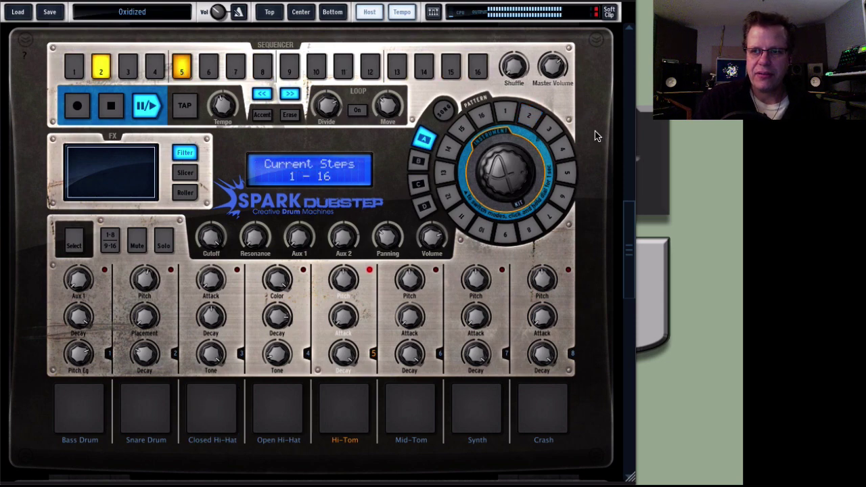
Expand the Hi-Tom track in the pattern grid, set its automation lane to Aux 1 and draw an 8 dB send on step 5
scroll(593, 135, "up", 5)
left_click(540, 107)
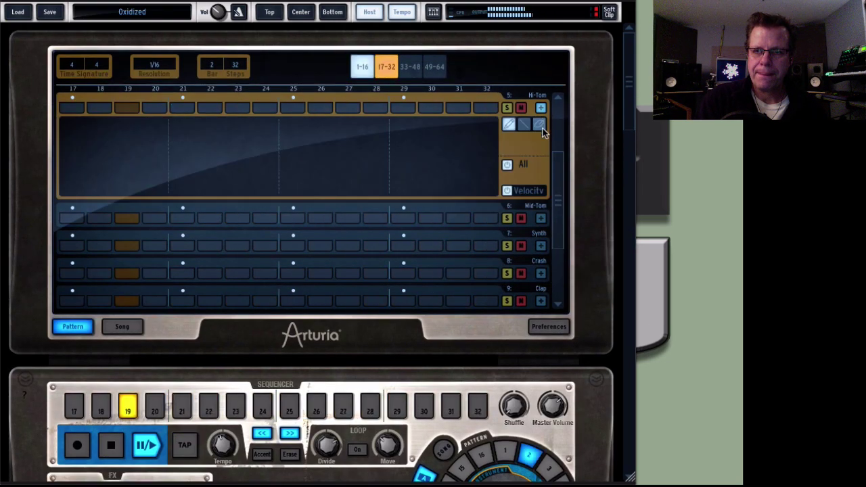
left_click(531, 191)
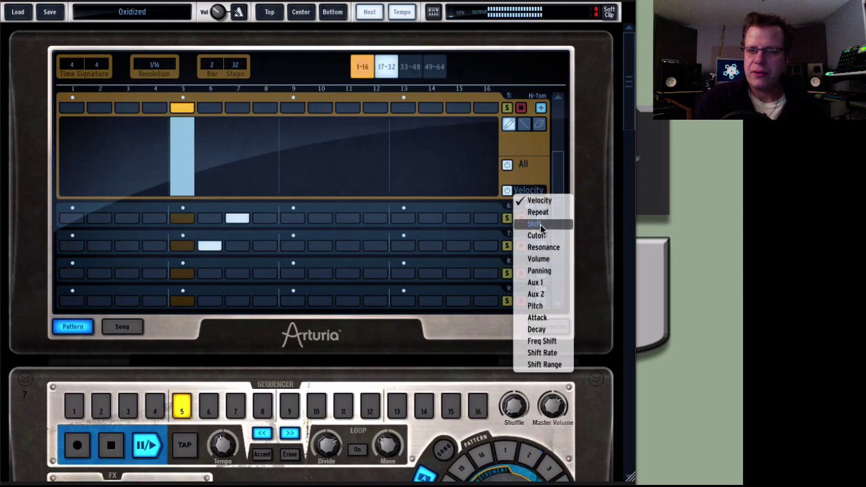
left_click(536, 283)
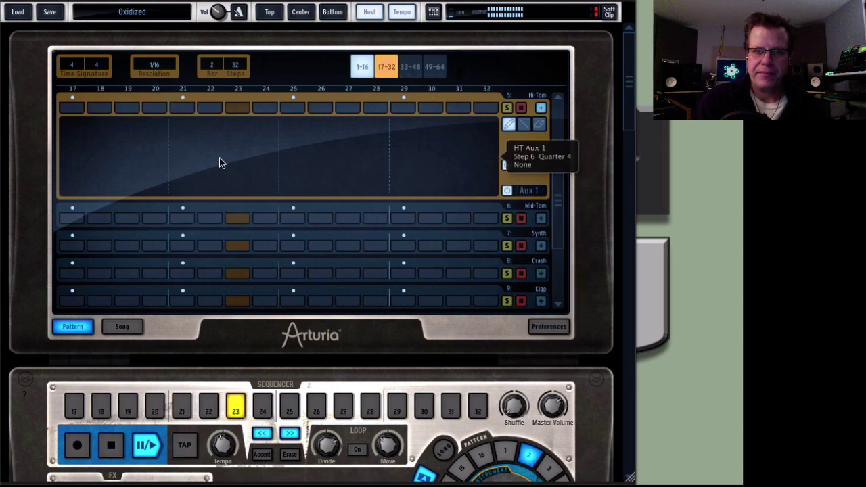
left_click(180, 138)
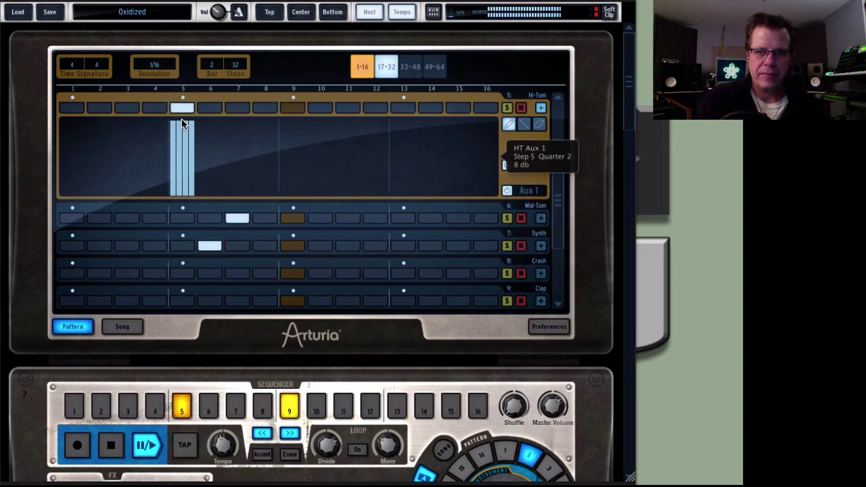
Expand the Bass Drum track in the pattern grid, set its automation lane to Aux 1 and draw send levels on the first steps
left_click(179, 138)
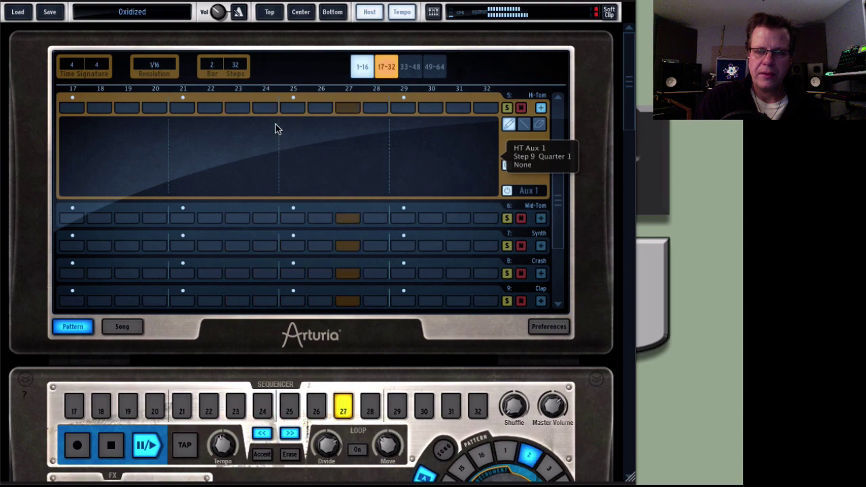
left_click_drag(275, 124, 234, 123)
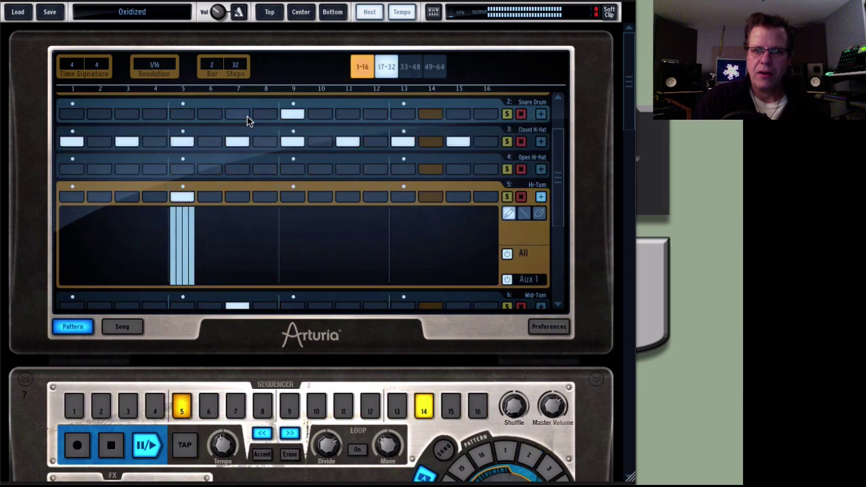
left_click_drag(370, 242, 394, 199)
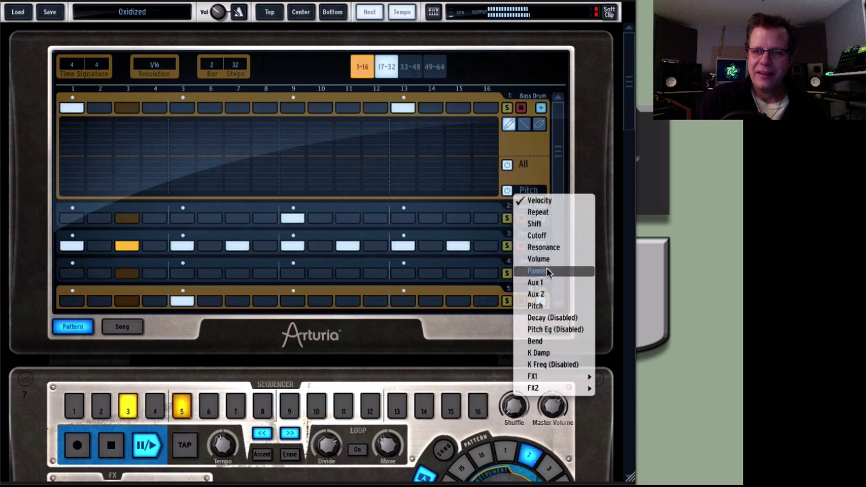
left_click(535, 282)
left_click_drag(140, 143, 77, 120)
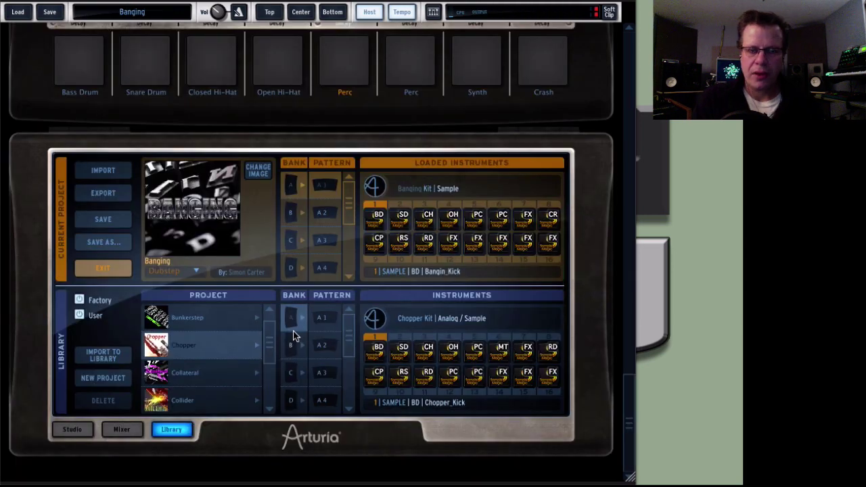
Check which file types the current project can import, then dismiss the list
left_click(108, 172)
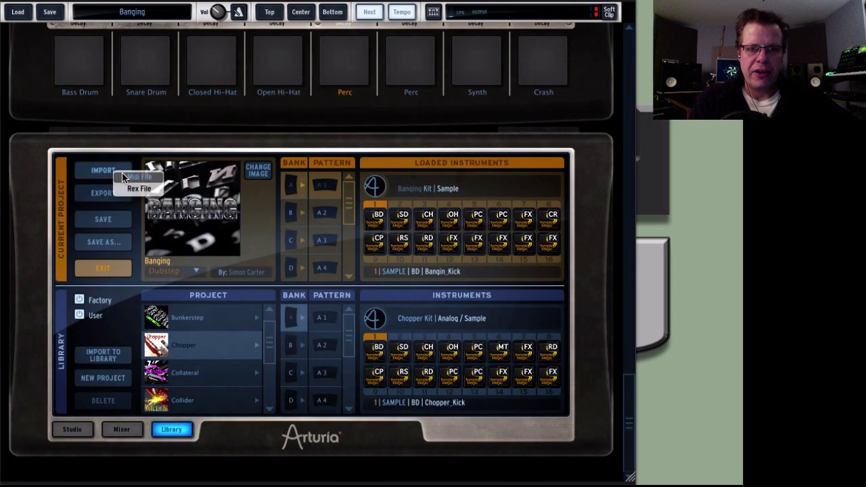
left_click(182, 294)
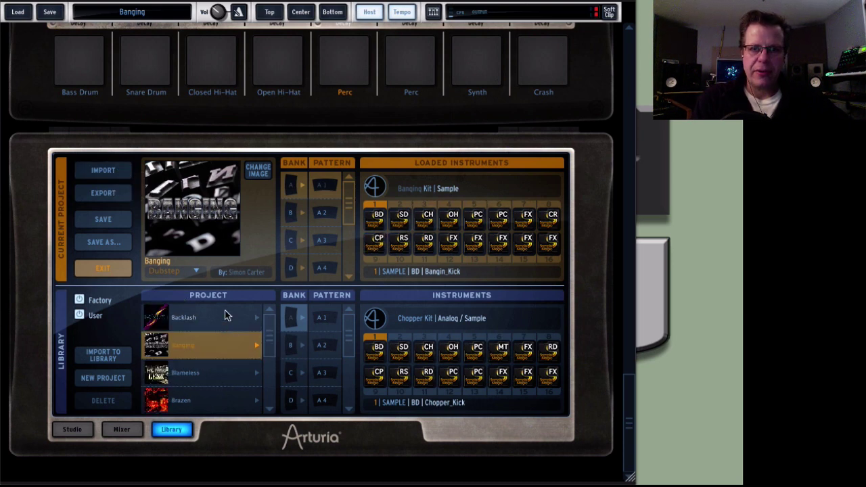
Start the sequencer with the Banging project loaded and set the master volume to -3 dB
scroll(224, 85, "up", 5)
scroll(223, 85, "up", 1)
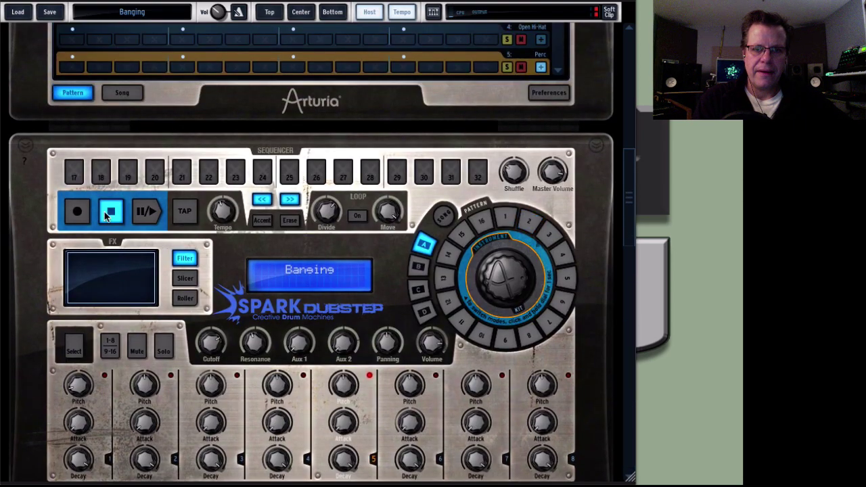
left_click(145, 212)
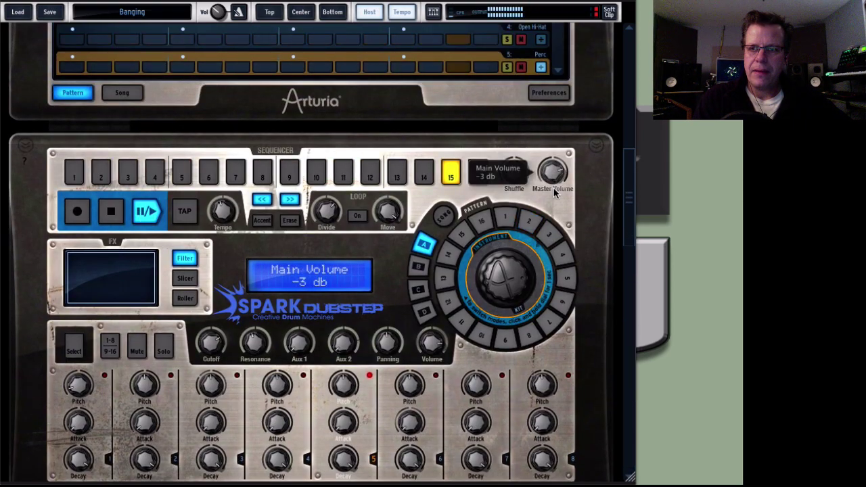
Limit the library to user projects, select Techno RX2 and load its bass drum into instrument 1 of the current kit
scroll(553, 190, "down", 8)
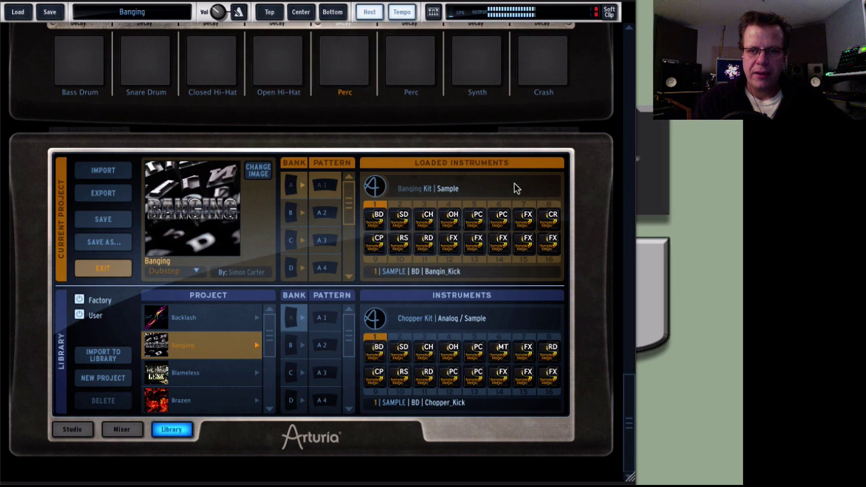
left_click(79, 299)
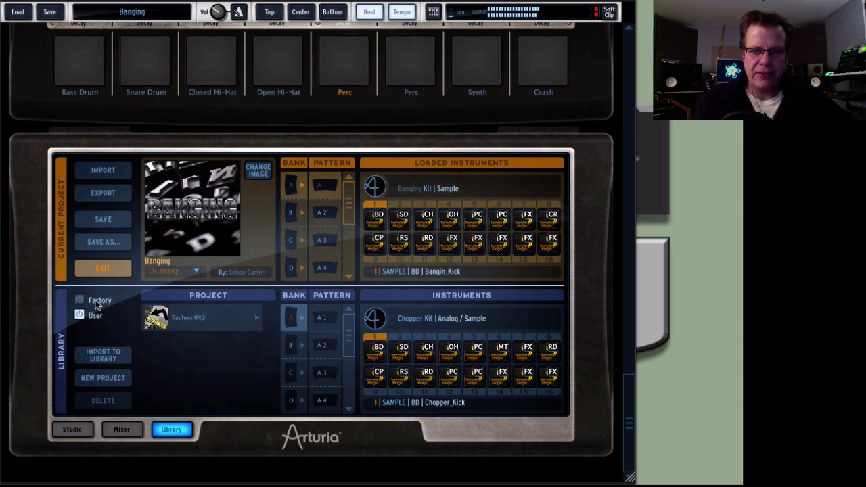
left_click(181, 321)
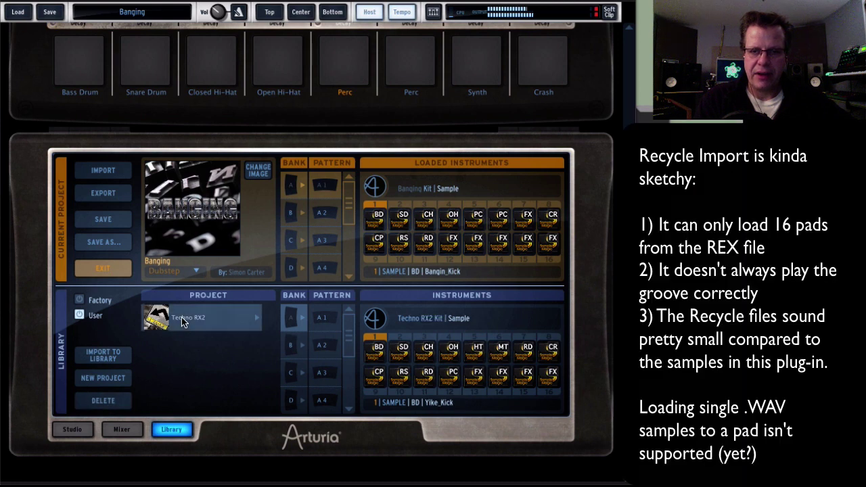
double_click(376, 352)
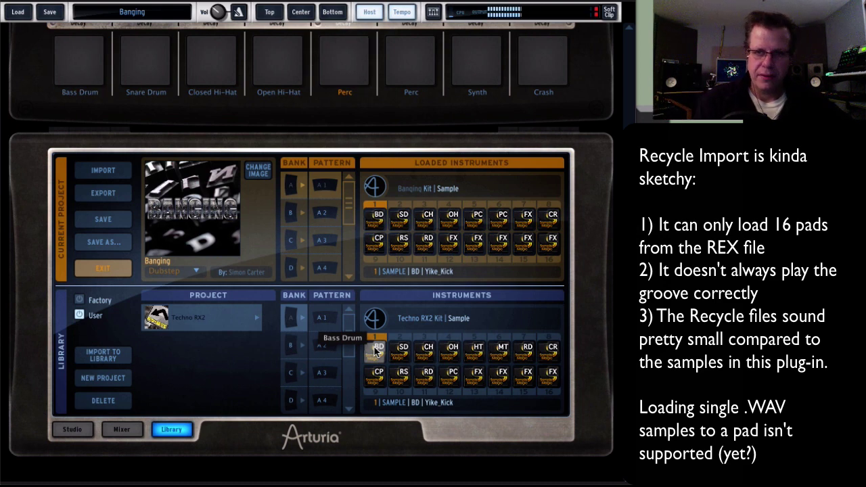
scroll(374, 352, "up", 2)
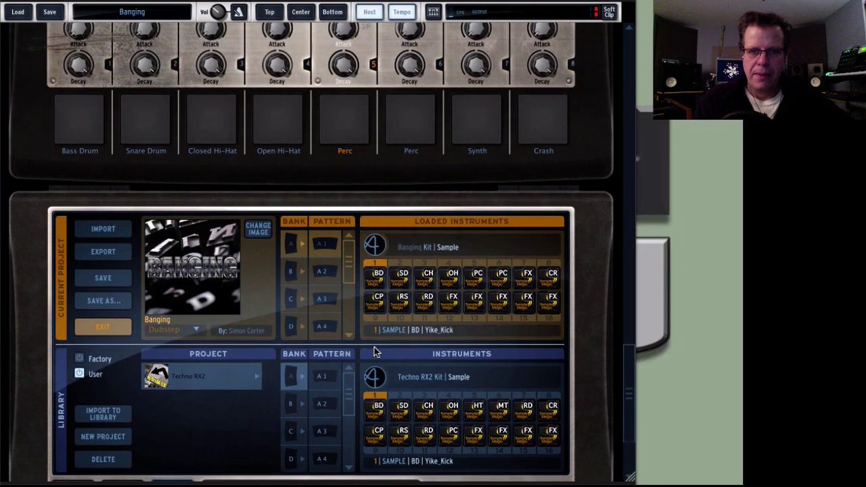
Show the factory projects again, select Uprise and load its snare drum into instrument 1
left_click(79, 375)
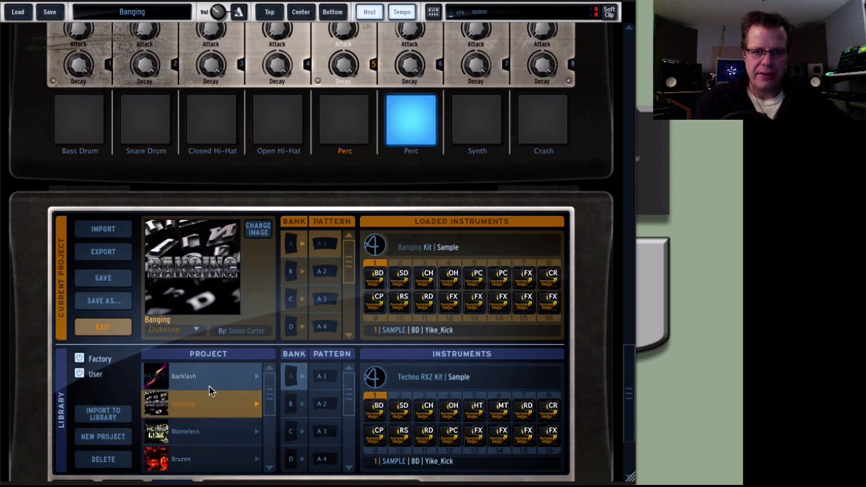
left_click(201, 411)
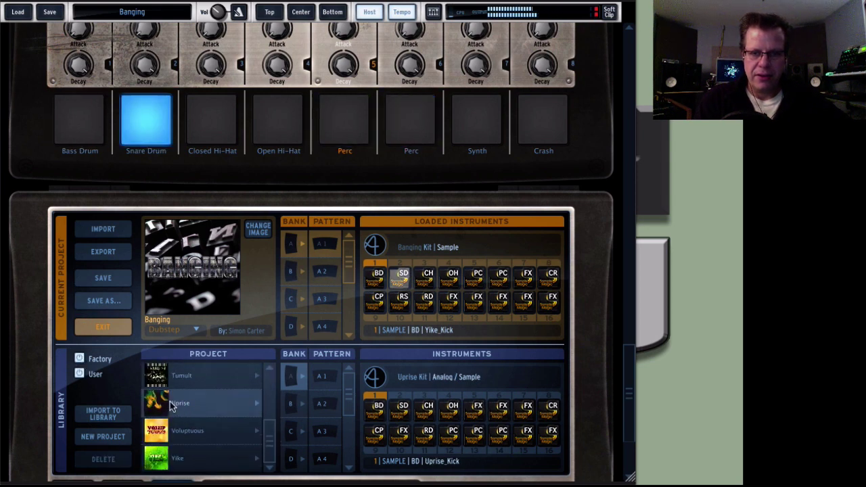
left_click(403, 409)
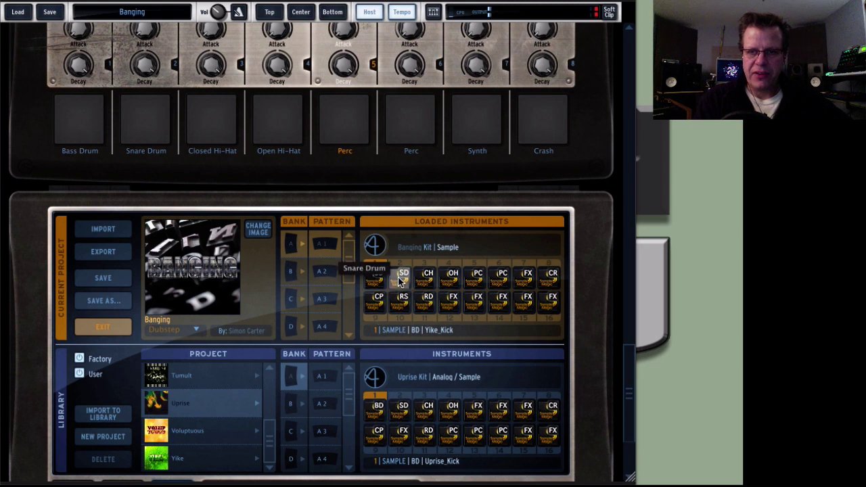
double_click(401, 411)
left_click(401, 411)
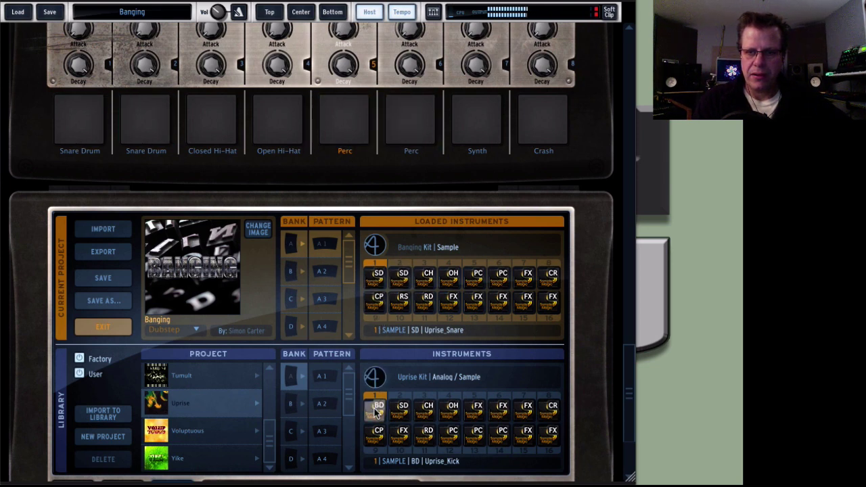
Replace instrument 1 with Uprise's bass drum and instrument 2 with Uprise's snare drum
left_click_drag(376, 414, 378, 275)
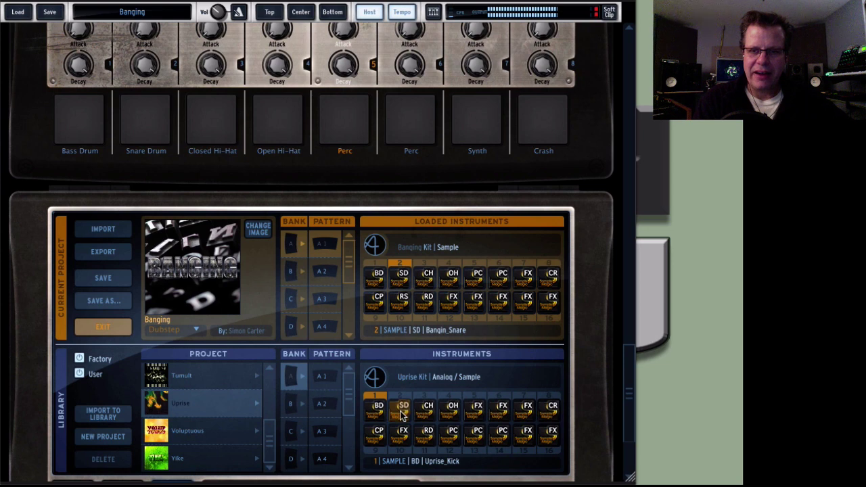
left_click_drag(402, 413, 403, 277)
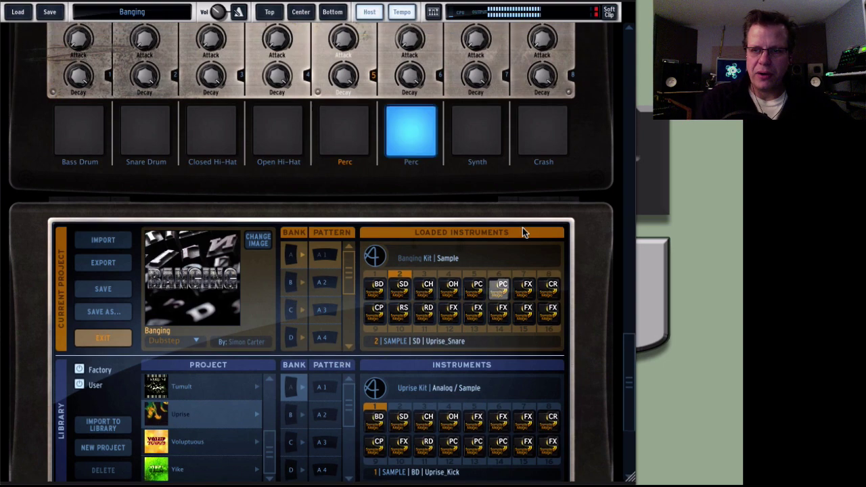
In the Studio view, replace instrument 2 with the Omen Snare sample
scroll(584, 242, "down", 2)
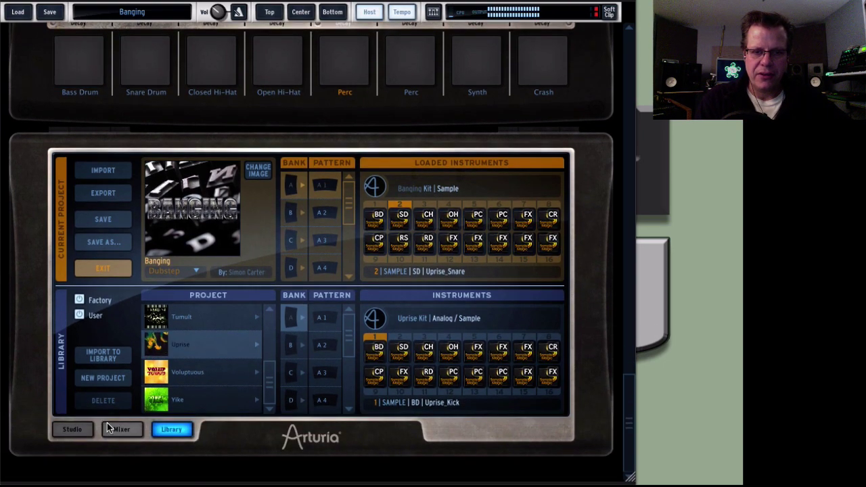
left_click(71, 428)
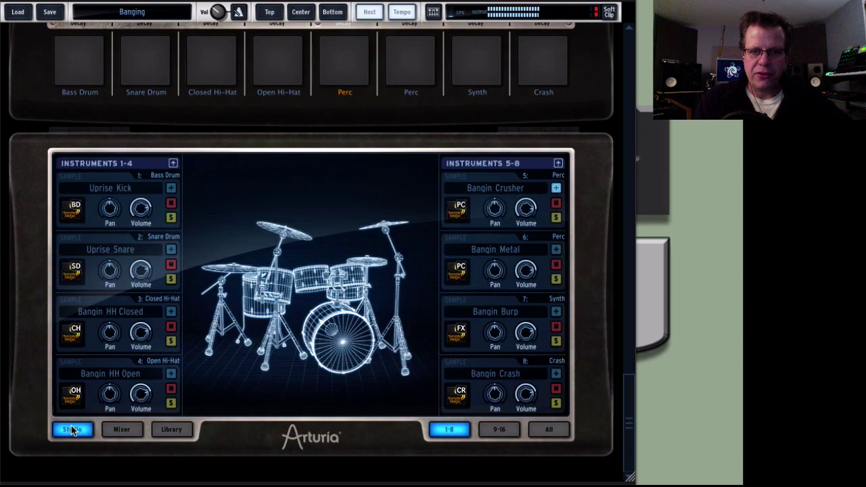
left_click(117, 254)
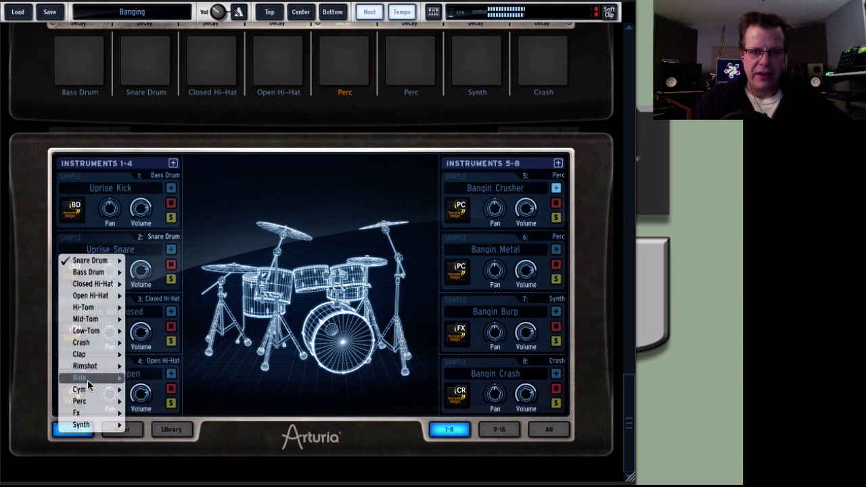
mouse_move(90, 260)
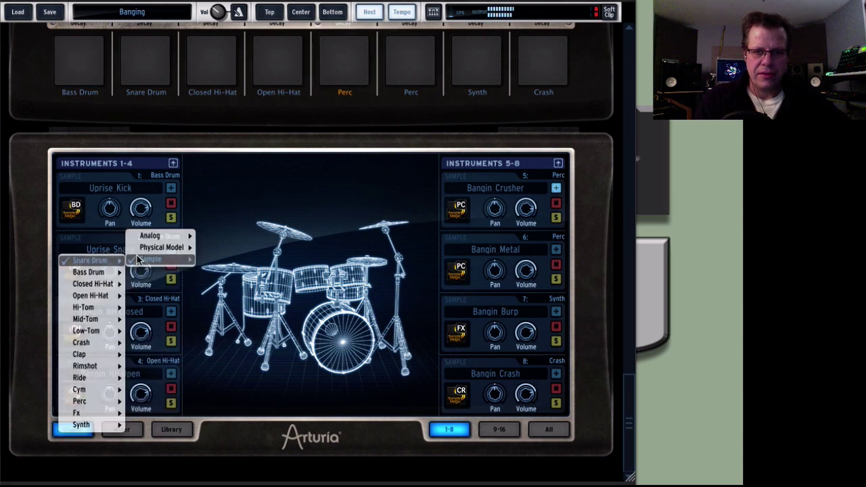
mouse_move(150, 260)
left_click(232, 190)
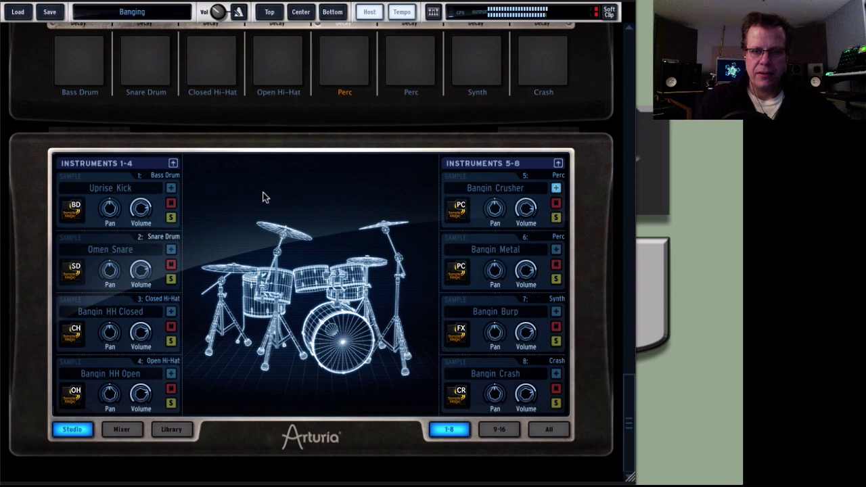
left_click(111, 257)
scroll(290, 397, "up", 5)
scroll(291, 397, "up", 4)
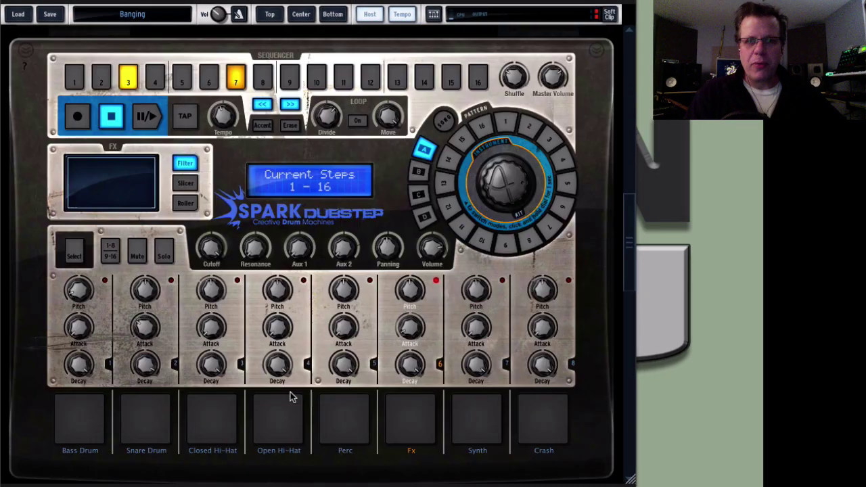
scroll(291, 397, "down", 3)
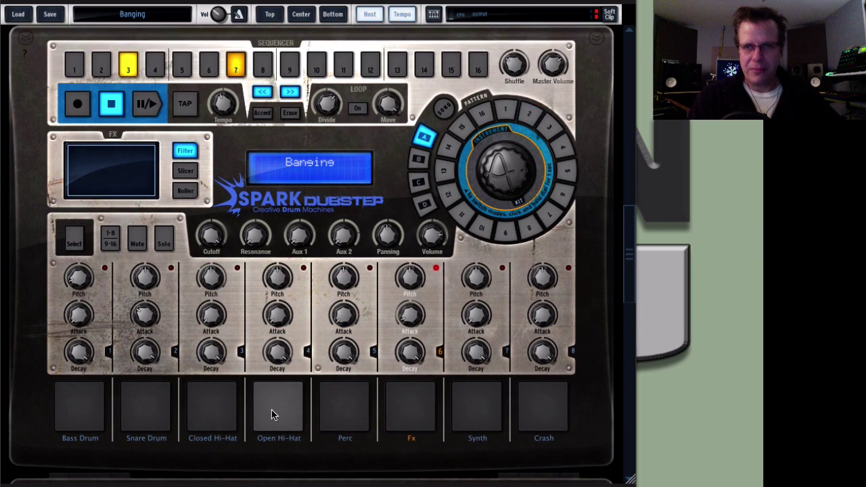
scroll(271, 409, "up", 1)
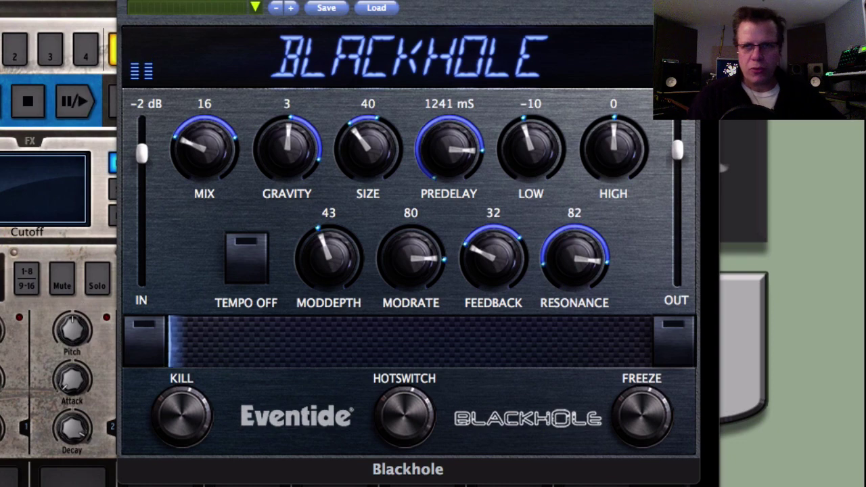
Move the Eventide Blackhole window clear, then sweep its ribbon from the start to the far end and back
left_click_drag(460, 4, 343, 14)
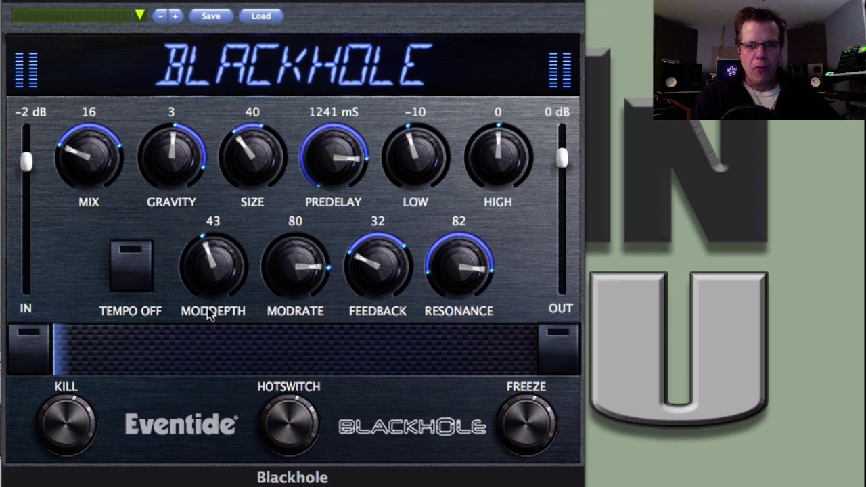
left_click_drag(61, 351, 531, 366)
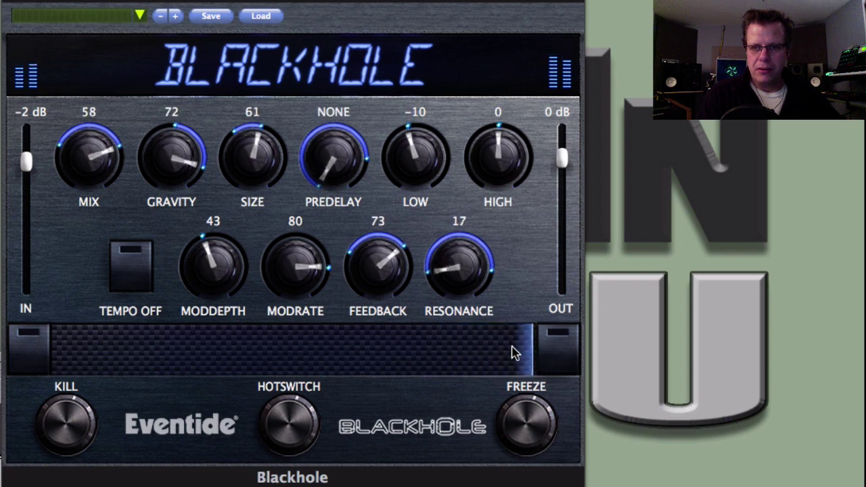
left_click_drag(338, 365, 66, 351)
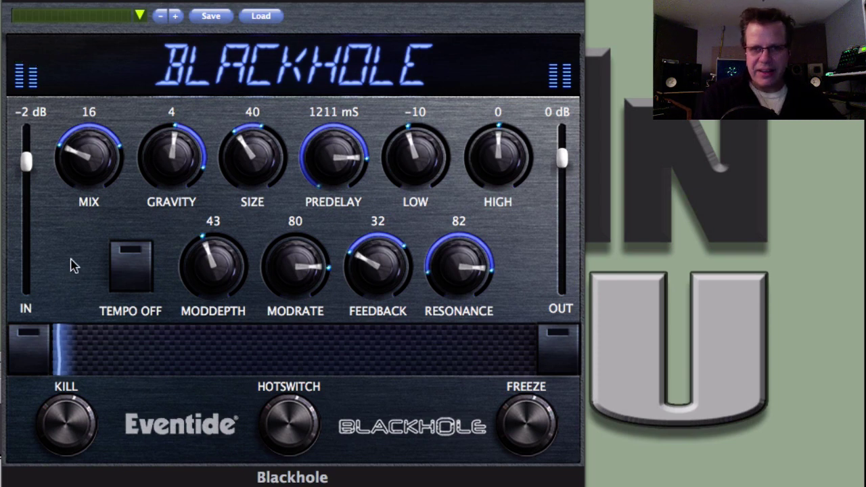
Extend Blackhole's ribbon range for Mix up to 98 and set the Feedback range from 24 to 66
left_click_drag(118, 153, 108, 187)
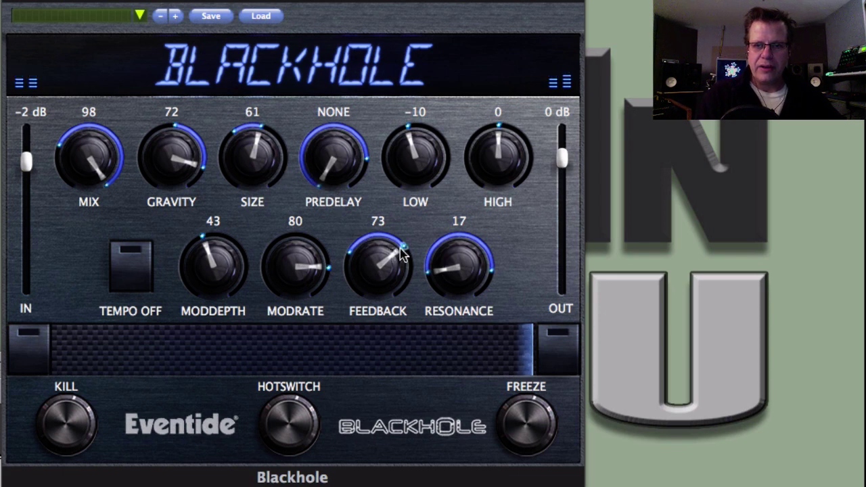
left_click_drag(402, 254, 426, 284)
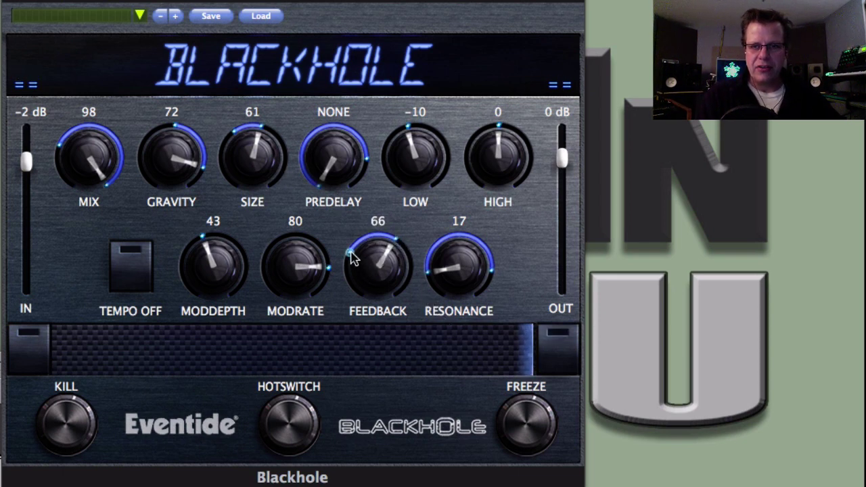
left_click_drag(351, 259, 351, 269)
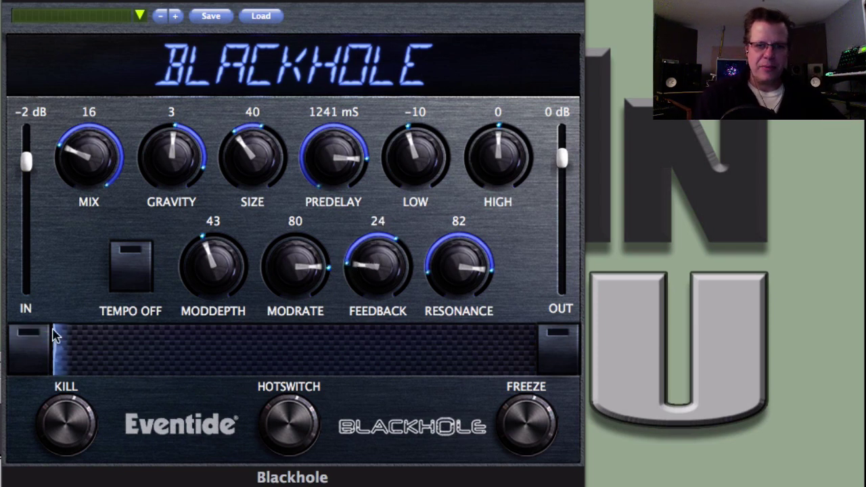
Sweep Blackhole's ribbon across the edited Mix and Feedback ranges
left_click_drag(61, 342, 546, 331)
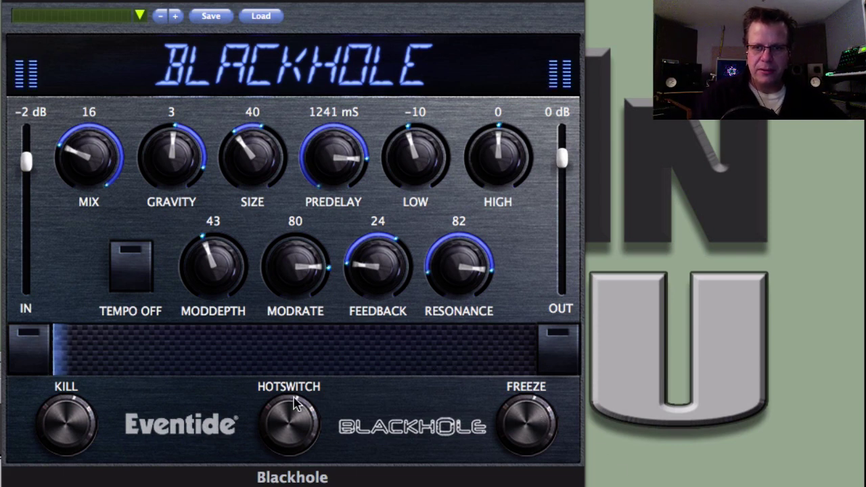
mouse_move(160, 338)
left_mouse_down()
mouse_move(379, 348)
mouse_move(413, 362)
left_mouse_up()
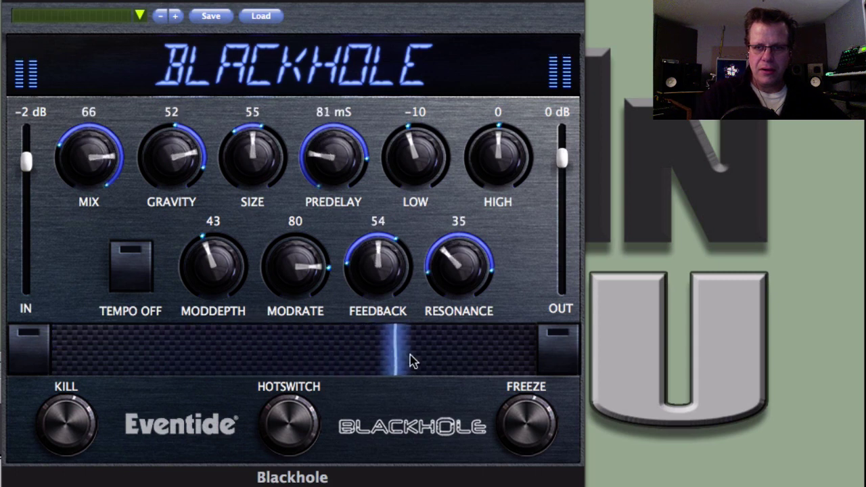
Freeze the reverb while sweeping Blackhole's ribbon to the far end, release Freeze, and bring the ribbon back to about a quarter
left_click(527, 425)
mouse_move(404, 352)
left_mouse_down()
mouse_move(228, 345)
mouse_move(524, 352)
left_mouse_up()
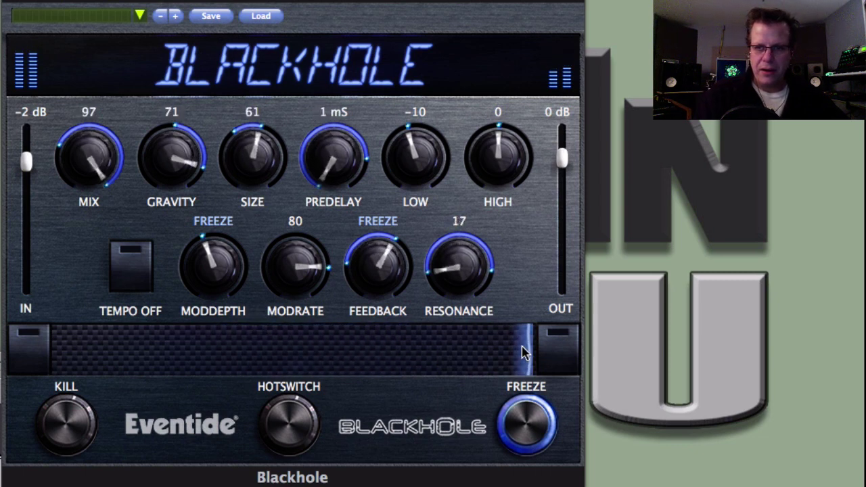
left_click(526, 421)
left_click_drag(307, 351, 183, 350)
mouse_move(211, 355)
left_mouse_down()
mouse_move(618, 387)
mouse_move(560, 373)
mouse_move(192, 357)
left_mouse_up()
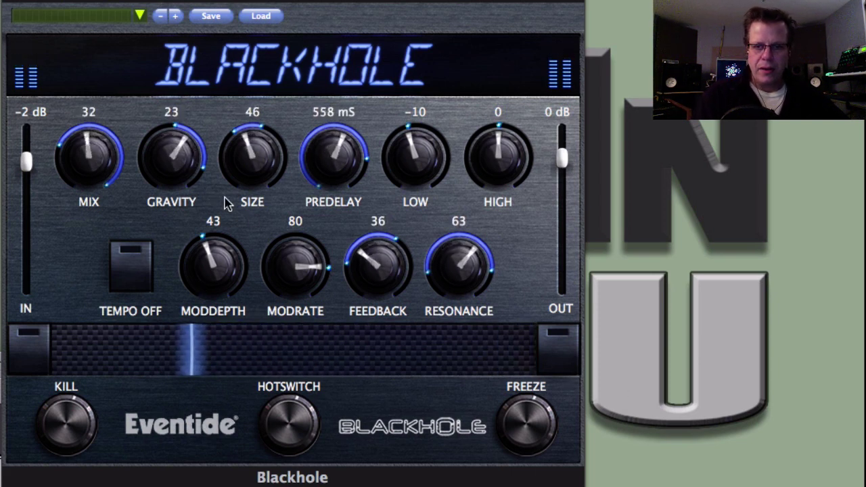
Toggle Blackhole's HotSwitch on for programming and set its Size to 104 and Predelay to 1538 mS
left_click(309, 424)
left_click(309, 424)
left_click(309, 424)
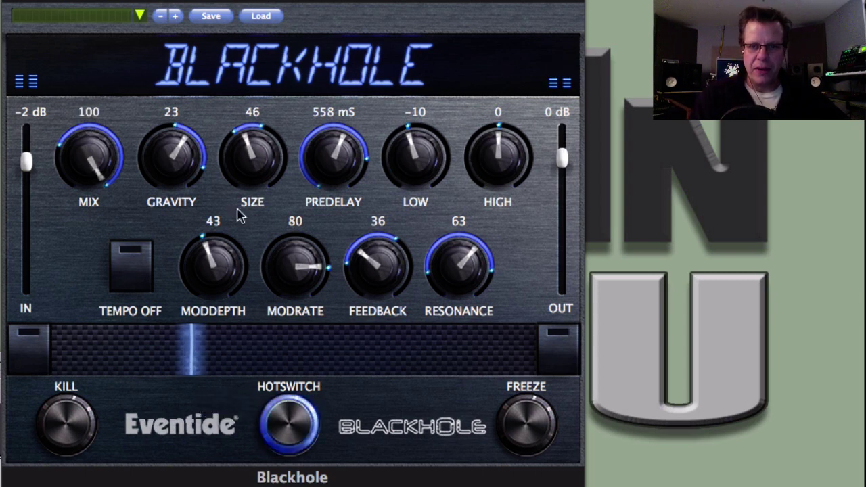
left_click_drag(257, 162, 262, 38)
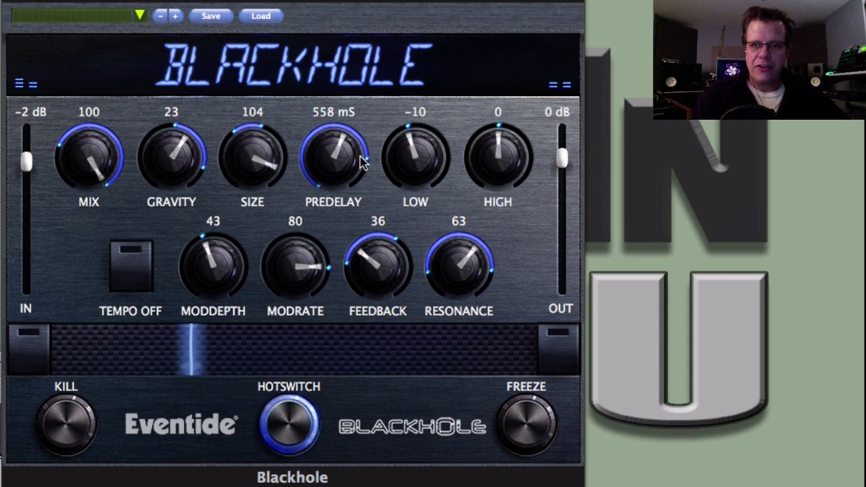
left_click_drag(364, 164, 343, 88)
Program the HotSwitch settings with Resonance 80, Feedback 86, ModRate 60, High 37 and Low 12
left_click_drag(416, 155, 418, 199)
left_click_drag(436, 274, 437, 234)
left_click_drag(379, 261, 375, 150)
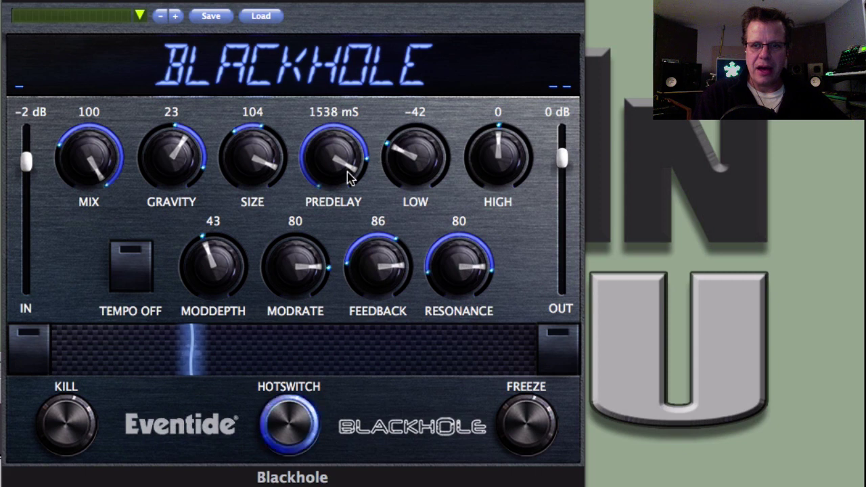
left_click_drag(318, 234, 311, 335)
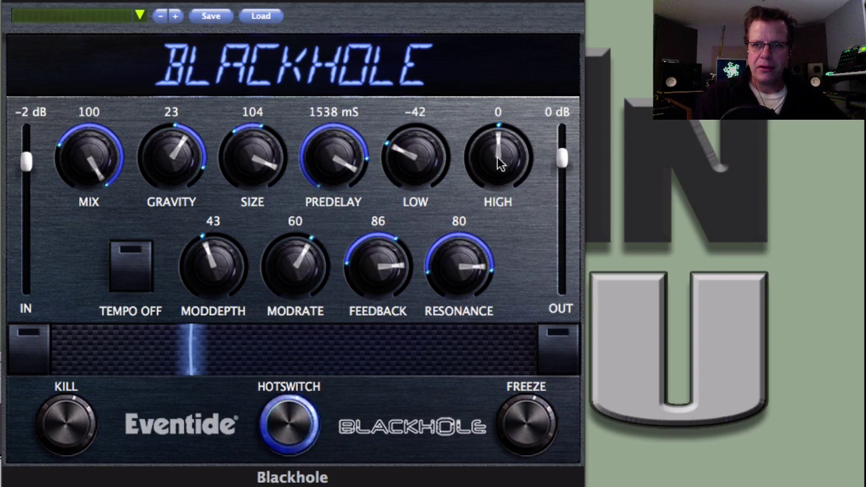
left_click_drag(499, 170, 467, 128)
left_click_drag(410, 168, 411, 100)
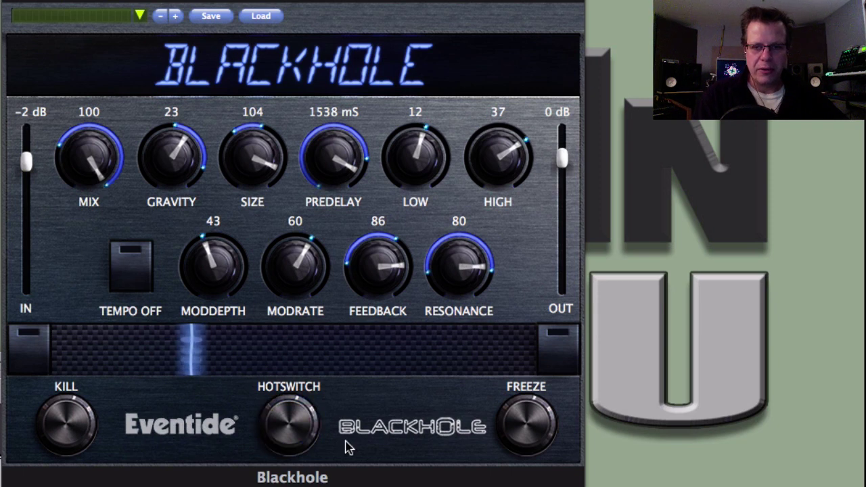
Switch HotSwitch on and off repeatedly to compare the programmed settings with the ribbon sound
left_click(288, 431)
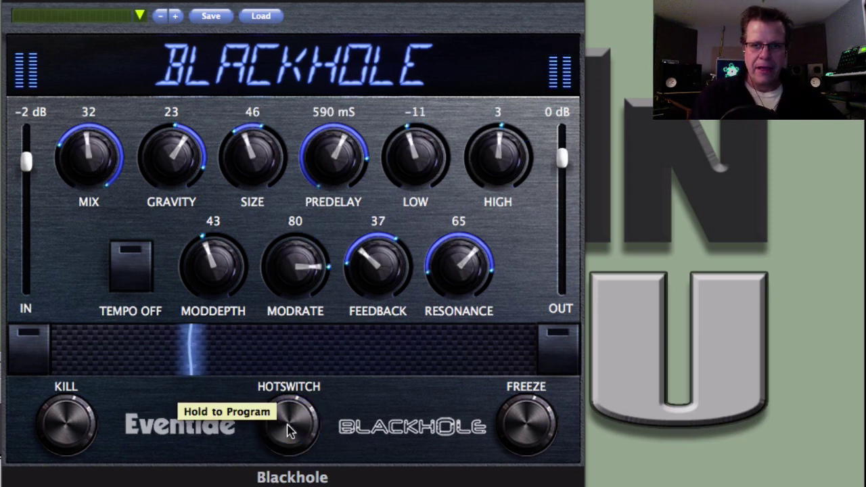
left_click(288, 431)
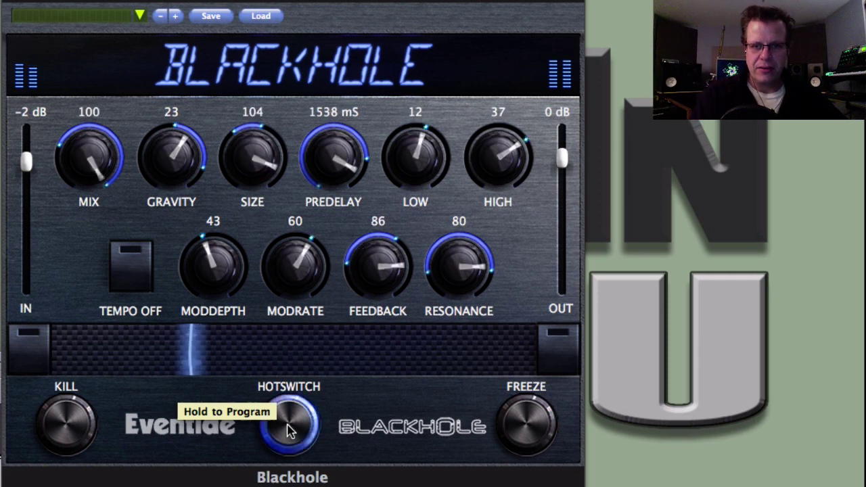
left_click(288, 431)
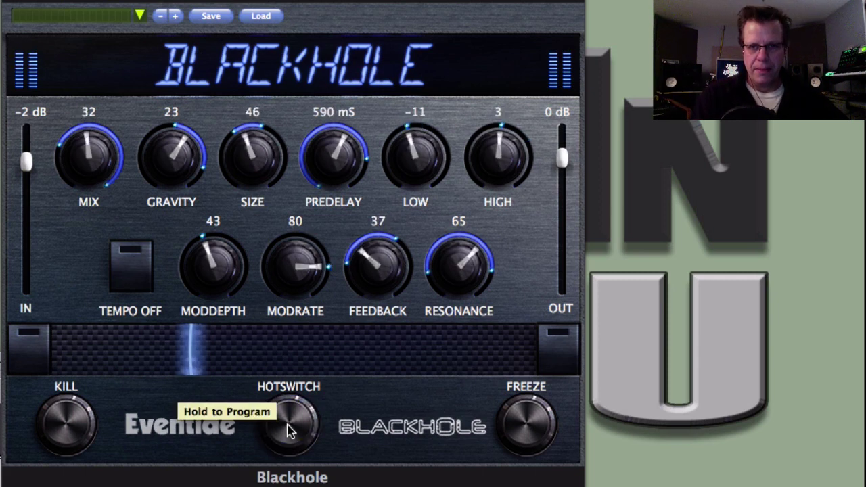
left_click(288, 430)
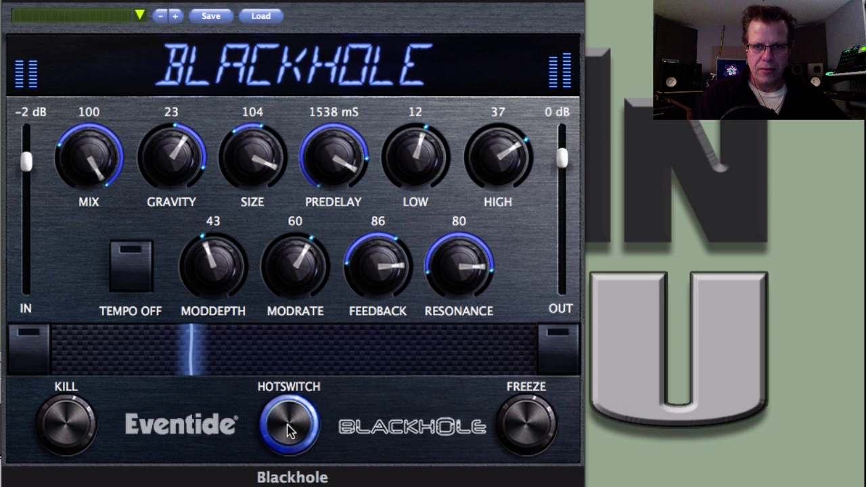
left_click(287, 431)
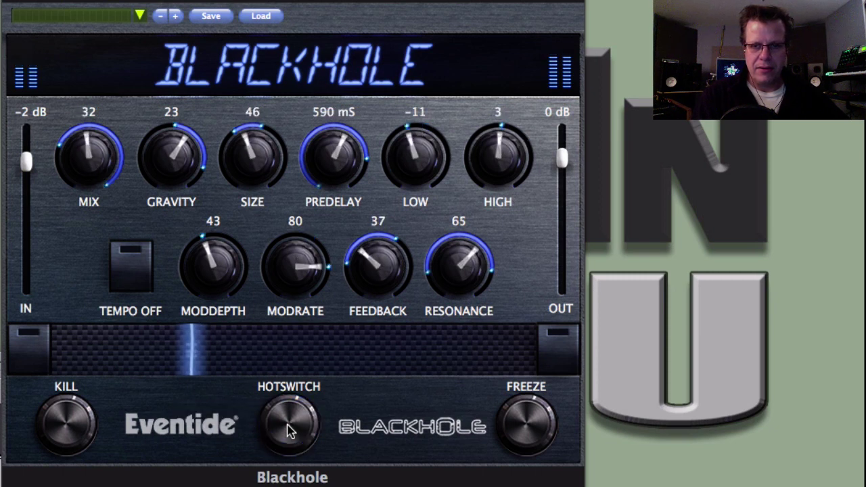
left_click(288, 431)
left_click(287, 431)
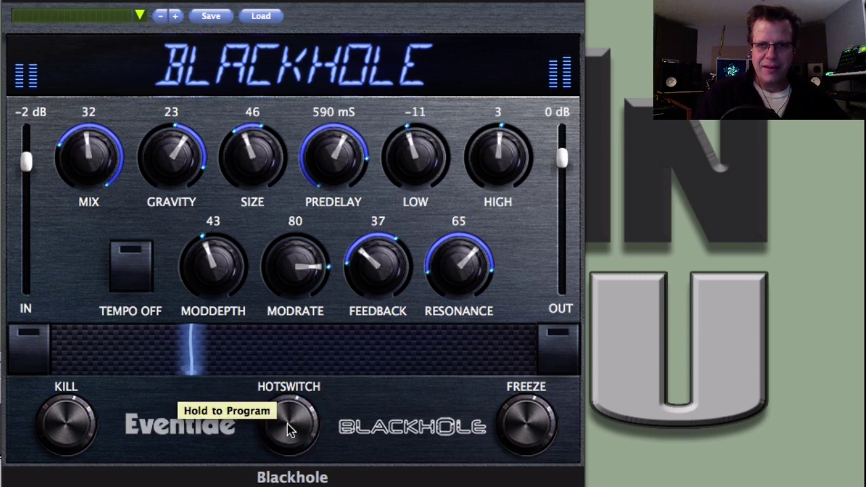
Engage HotSwitch and reprogram its Predelay to NONE and its Size to 52
left_click(301, 408)
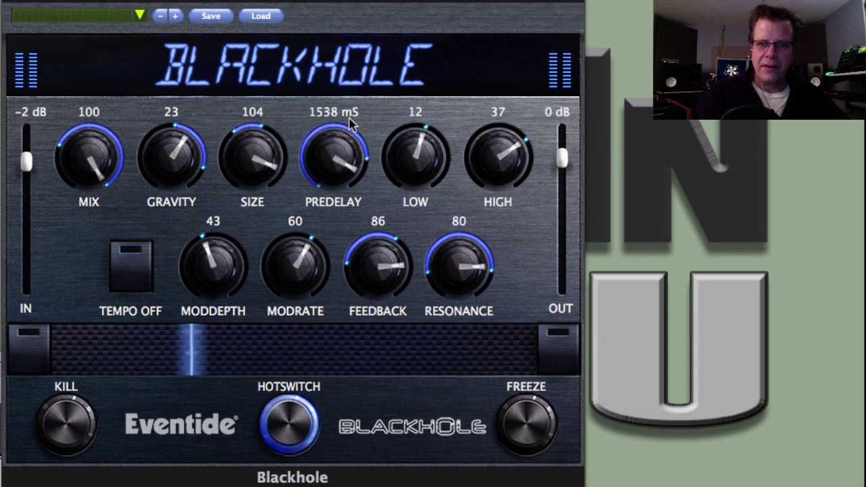
left_click_drag(351, 125, 350, 418)
left_click_drag(270, 144, 257, 264)
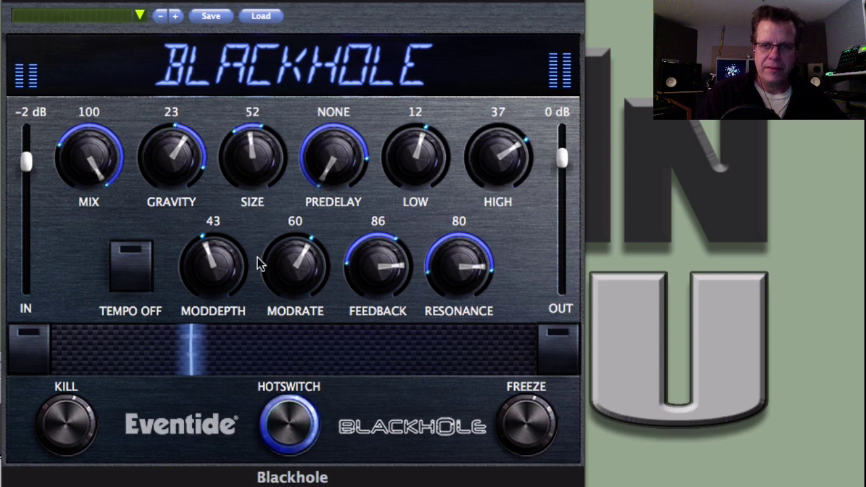
Alternate HotSwitch between the ribbon sound and the reprogrammed settings, and move the ribbon to its far end
left_click(292, 438)
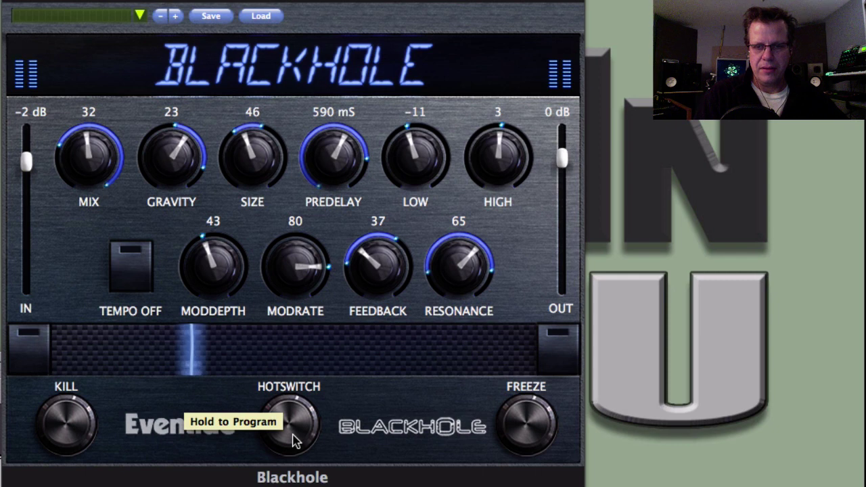
left_click(293, 438)
left_click(292, 438)
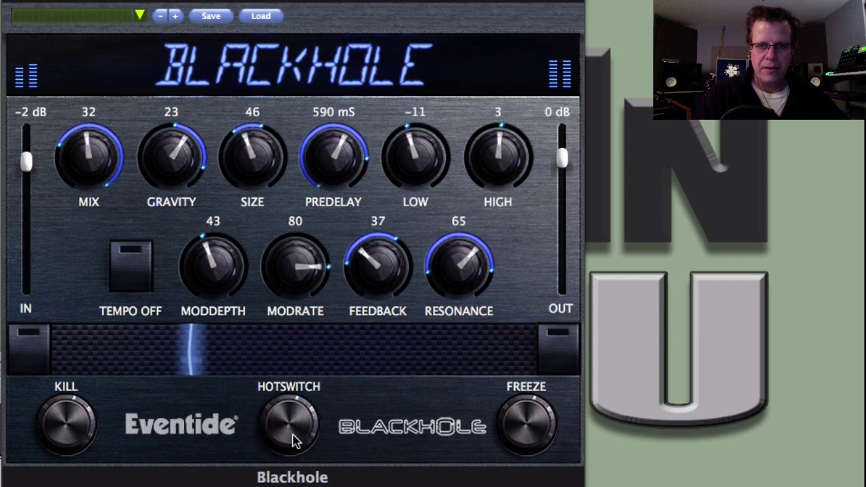
left_click(293, 440)
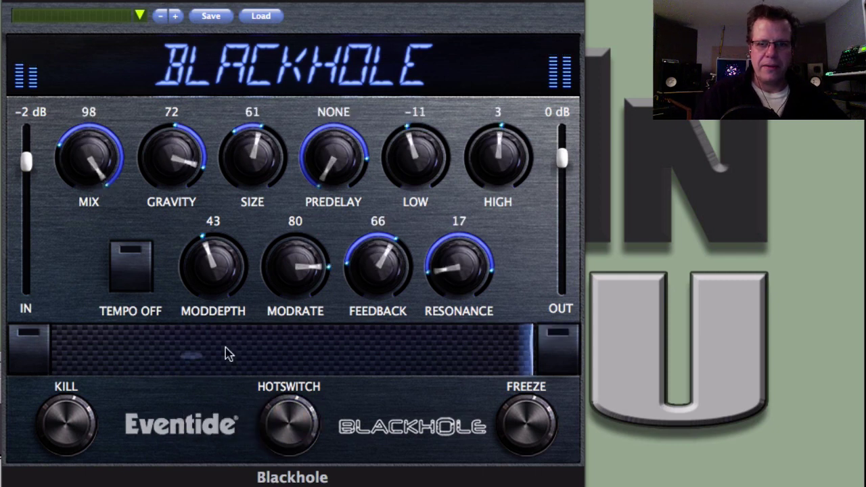
Engage HotSwitch with the ribbon at its far end and set Mix to 49, Gravity to 95 and Size to 1
left_click(291, 425)
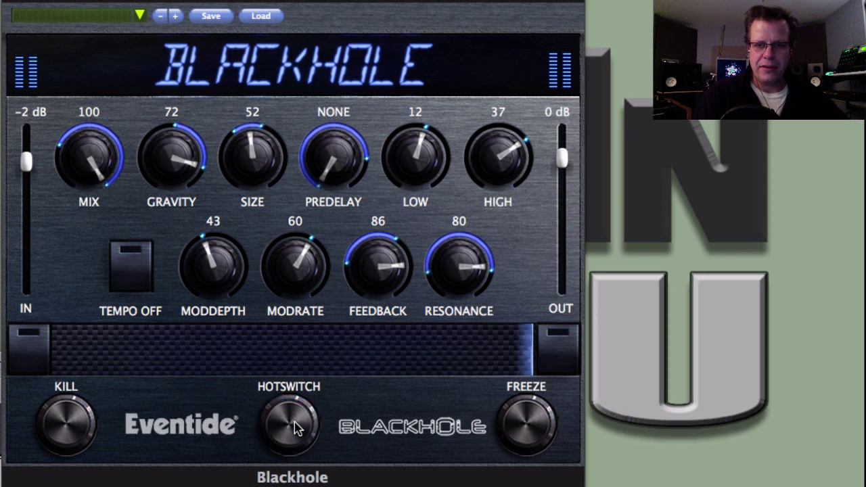
left_click_drag(94, 160, 97, 251)
left_click_drag(160, 169, 165, 135)
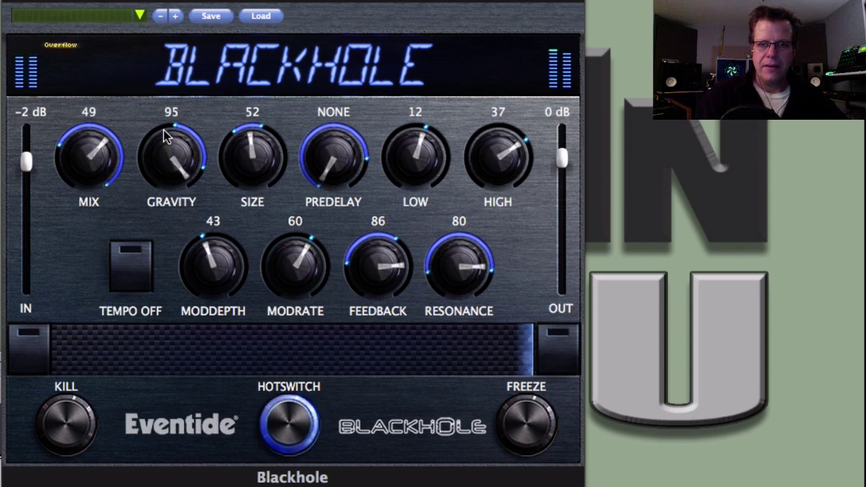
left_click_drag(239, 156, 265, 304)
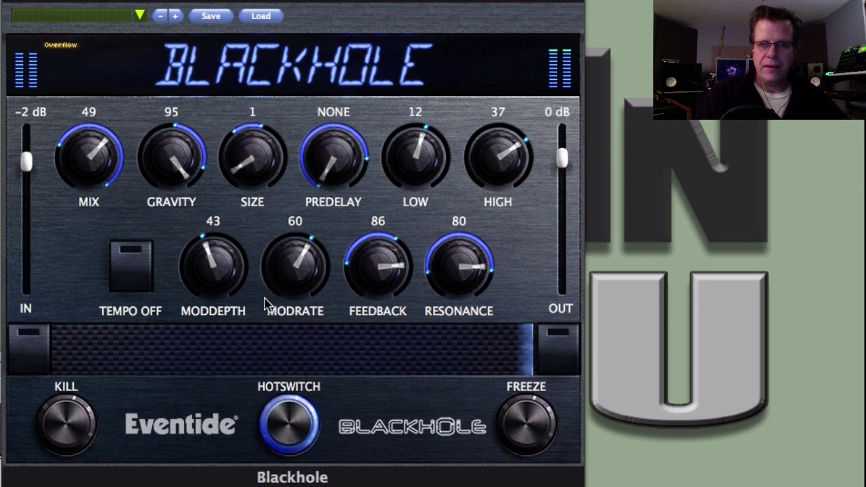
Toggle HotSwitch repeatedly to compare the small-size, high-gravity settings with the ribbon's far-end sound
left_click(303, 431)
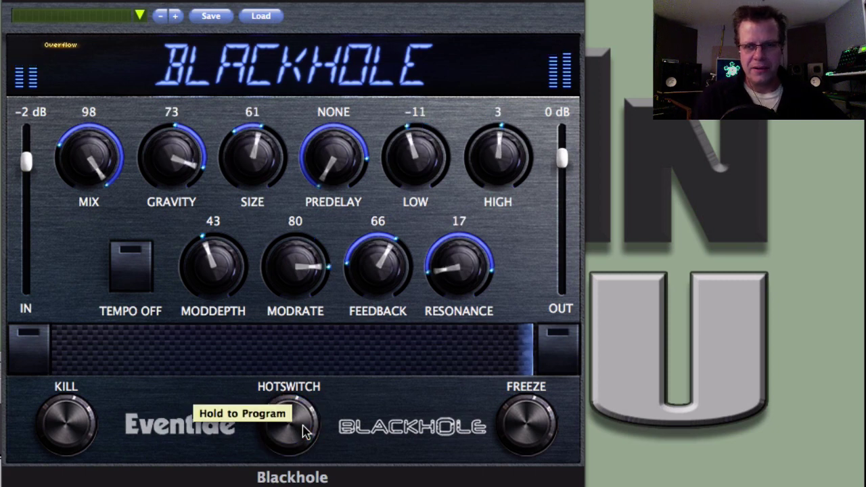
left_click(303, 431)
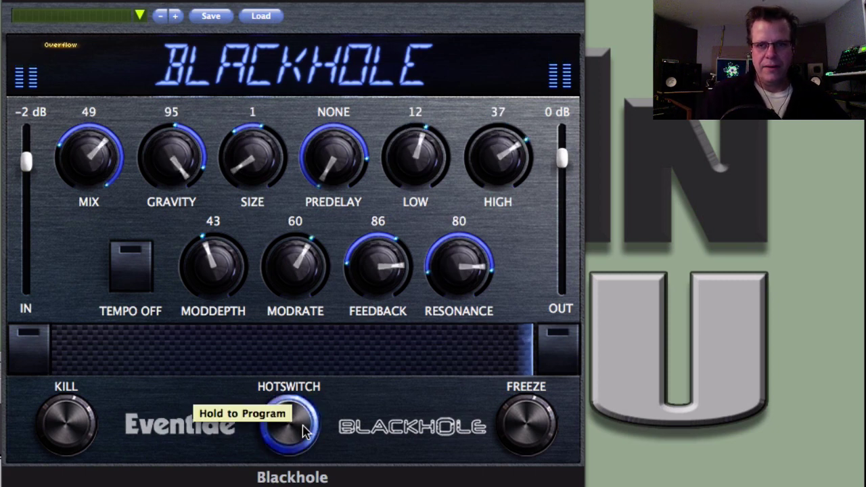
left_click(303, 431)
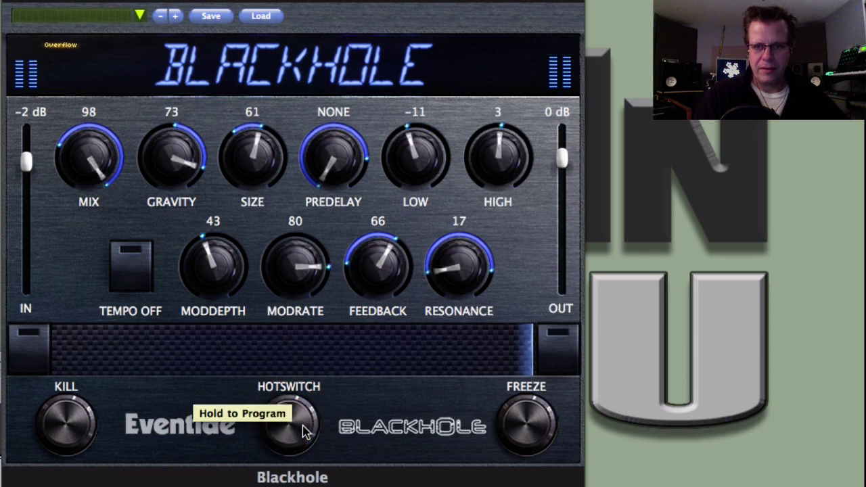
left_click(303, 431)
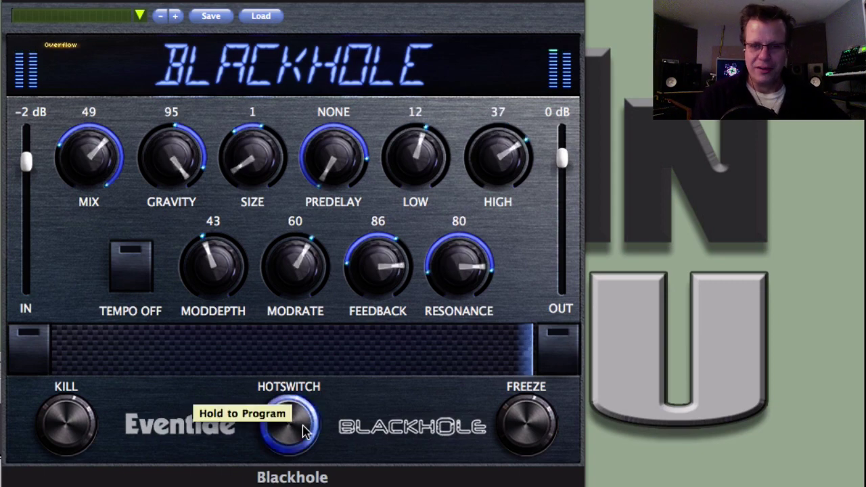
left_click(303, 431)
left_click(303, 431)
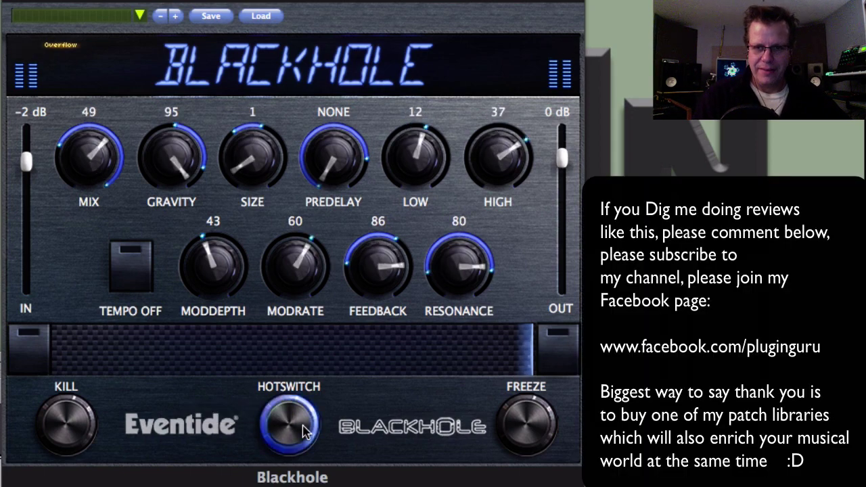
Freeze the reverb, return HotSwitch to the ribbon sound, then toggle Freeze and leave it released
left_click(529, 425)
left_click(308, 436)
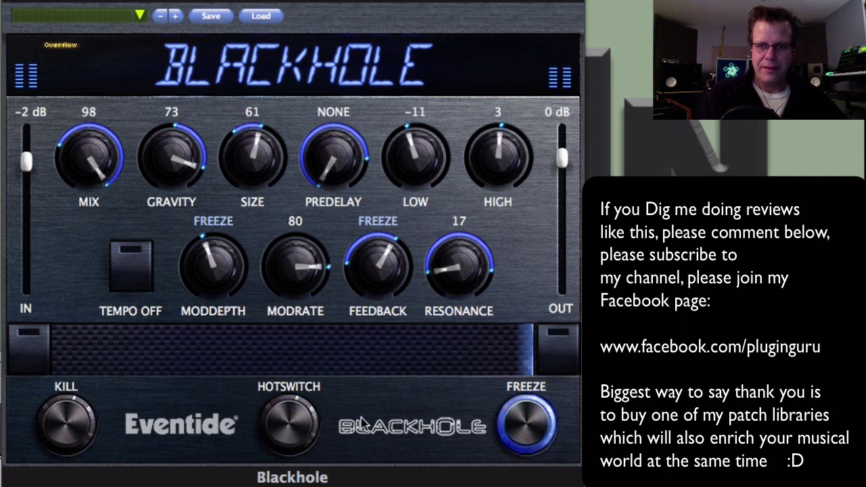
left_click(555, 434)
left_click(538, 425)
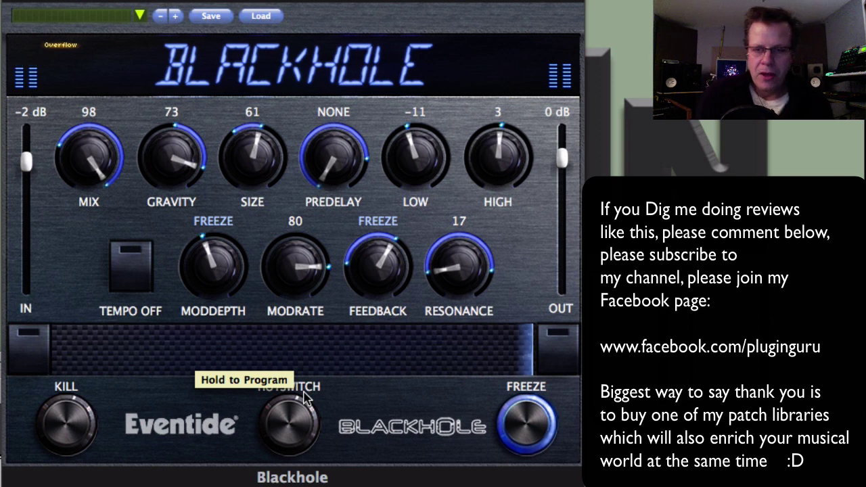
left_click(525, 433)
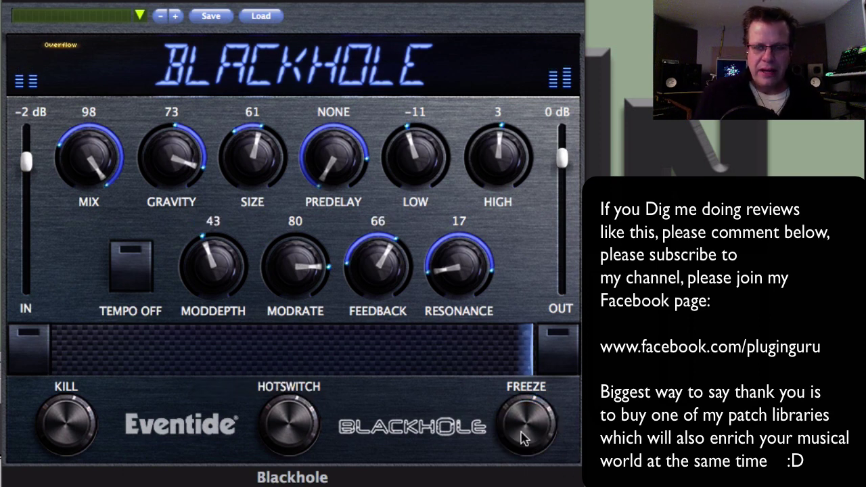